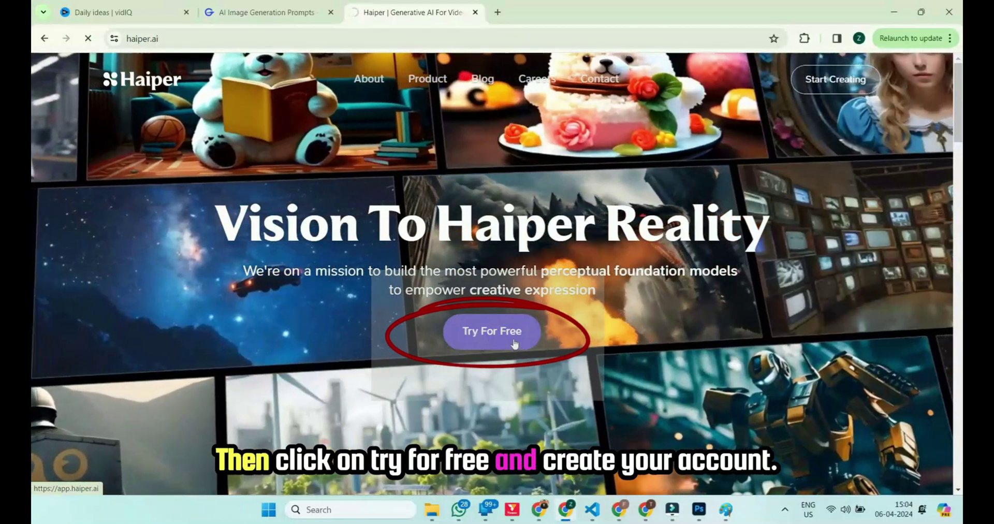
Start a free trial of Haiper and sign in with the existing Google account
{"action": "left_click", "coordinate": [519, 344]}
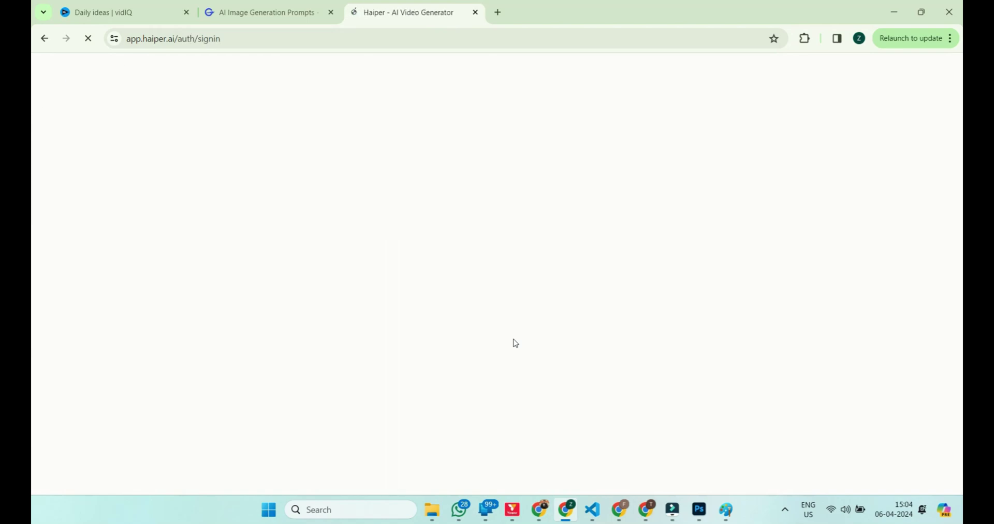
{"action": "left_click", "coordinate": [549, 324]}
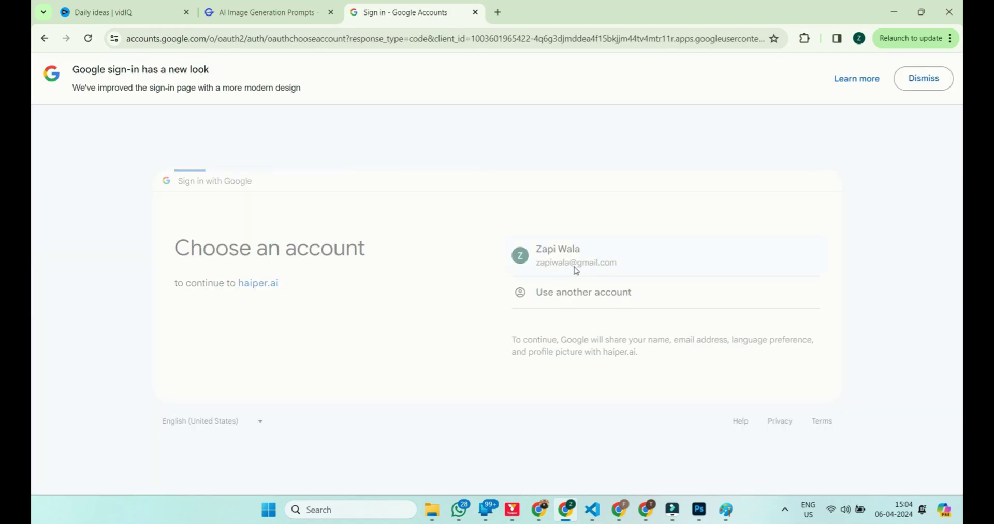
{"action": "left_click", "coordinate": [575, 268]}
{"action": "left_click", "coordinate": [645, 371]}
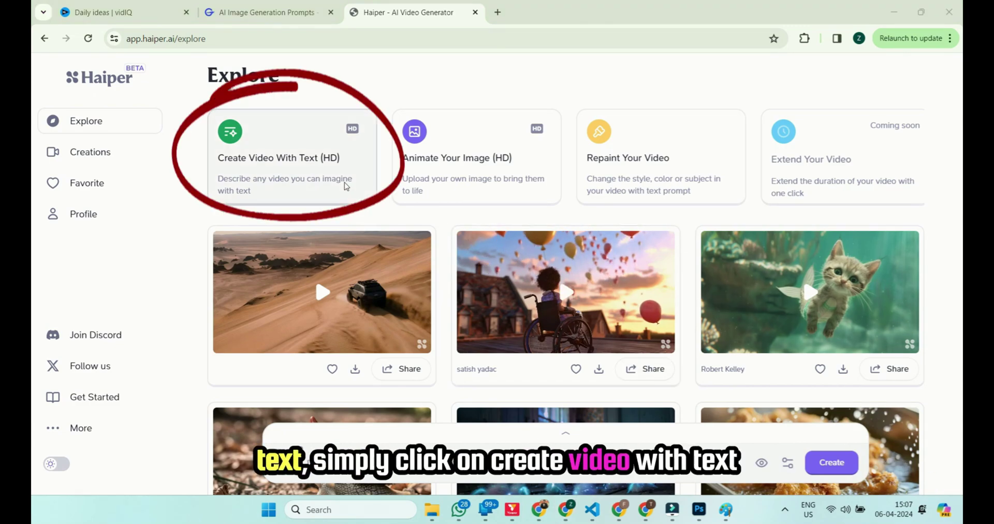
Enter the text-to-video prompt "Penguin on a skateboard driving towards camera, wearing punk rock clothes, 2000s music video style, ultra detailed, natural lighting, 8k, zoom in"
{"action": "left_click", "coordinate": [286, 167]}
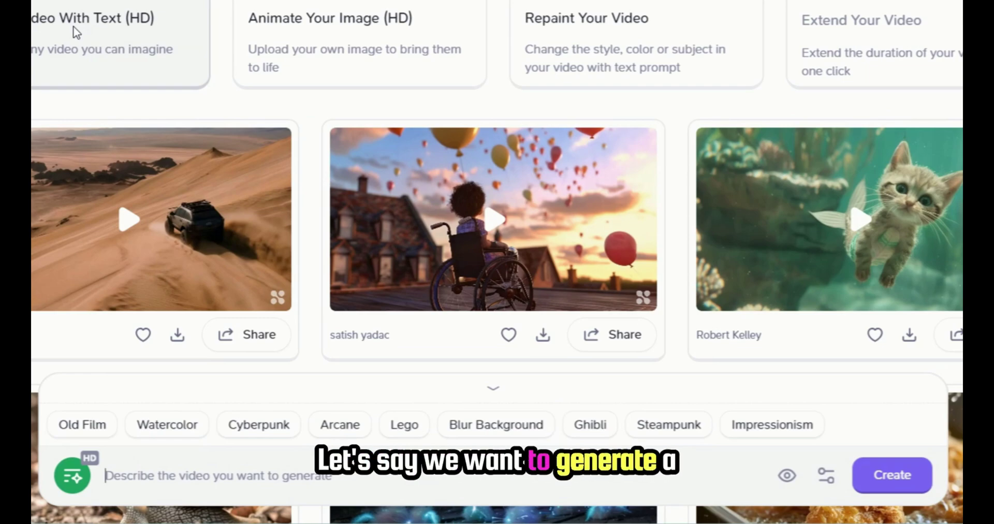
{"action": "left_click", "coordinate": [291, 482]}
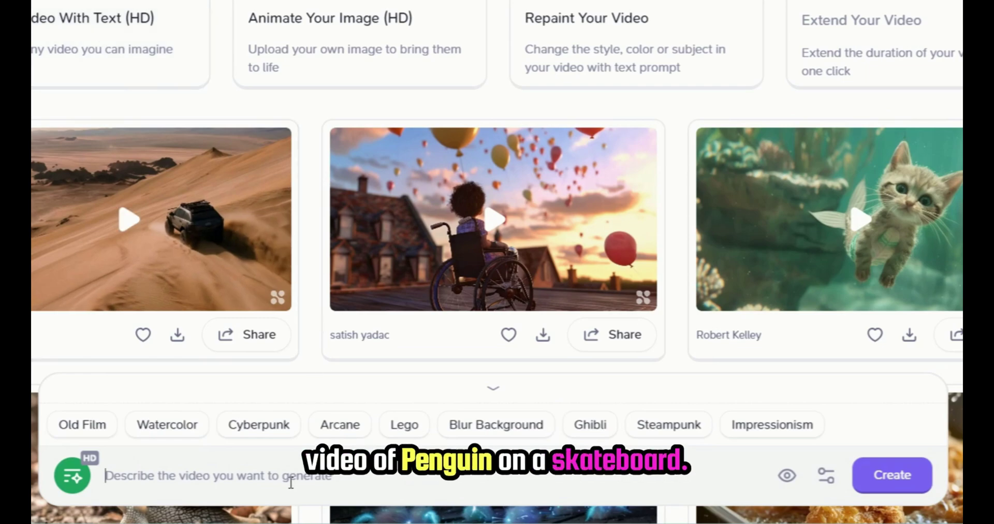
{"action": "type", "text": "Penguin on a skateboard driving towards camera, wearing punk rock clothes, 2000s music video style, ultra detailed, natural lighting, 8k, zoom in"}
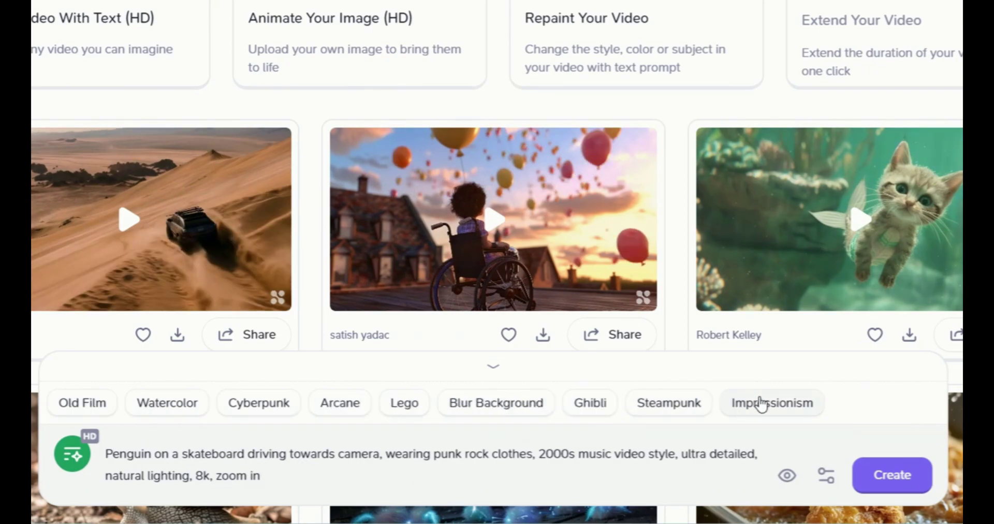
Generate the penguin video with Create in Public on and a duration of 4s, and play the result
{"action": "left_click", "coordinate": [788, 476]}
{"action": "left_click", "coordinate": [885, 385]}
{"action": "left_click", "coordinate": [886, 386]}
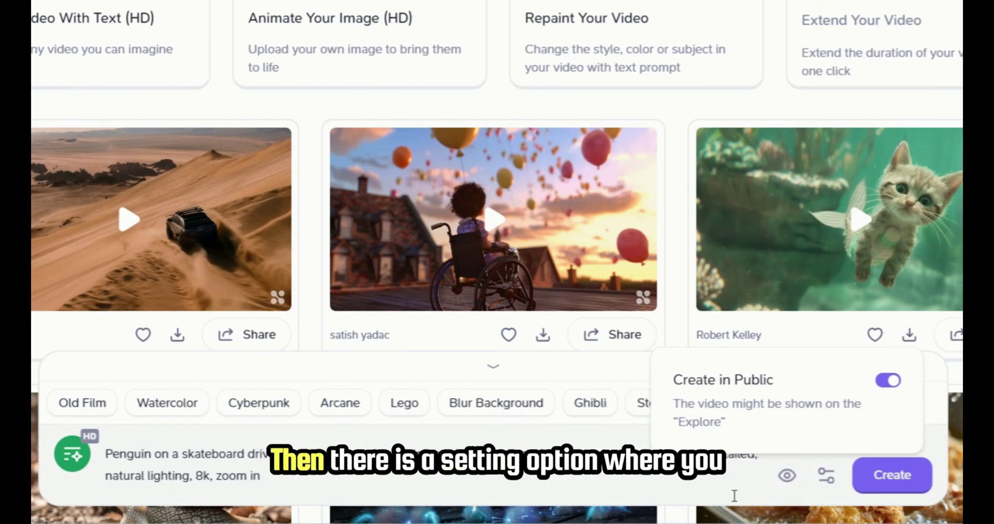
{"action": "left_click", "coordinate": [826, 486]}
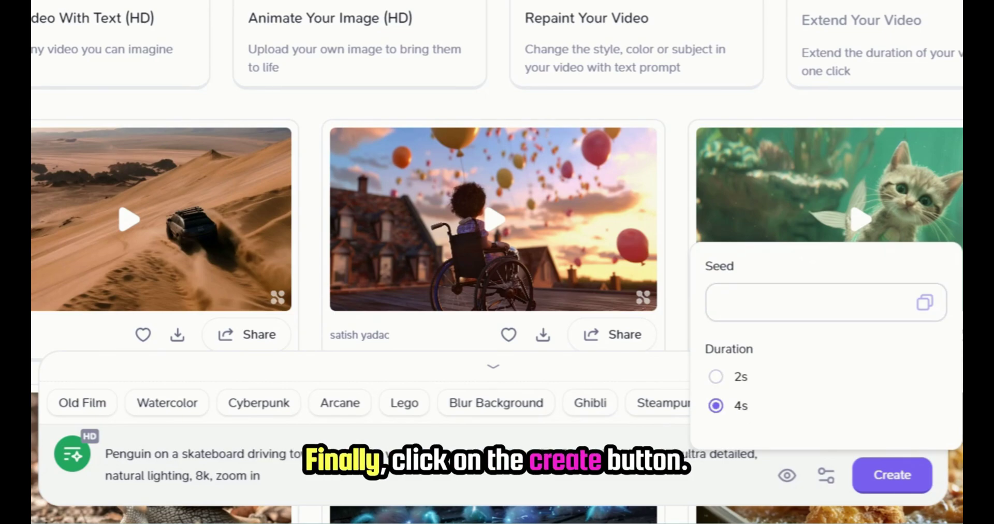
{"action": "left_click", "coordinate": [885, 476]}
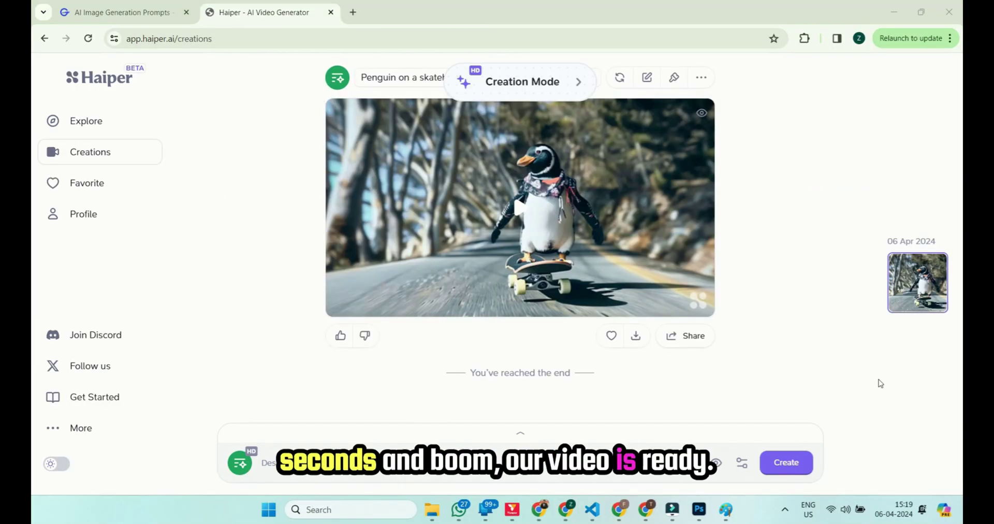
{"action": "mouse_move", "coordinate": [598, 231]}
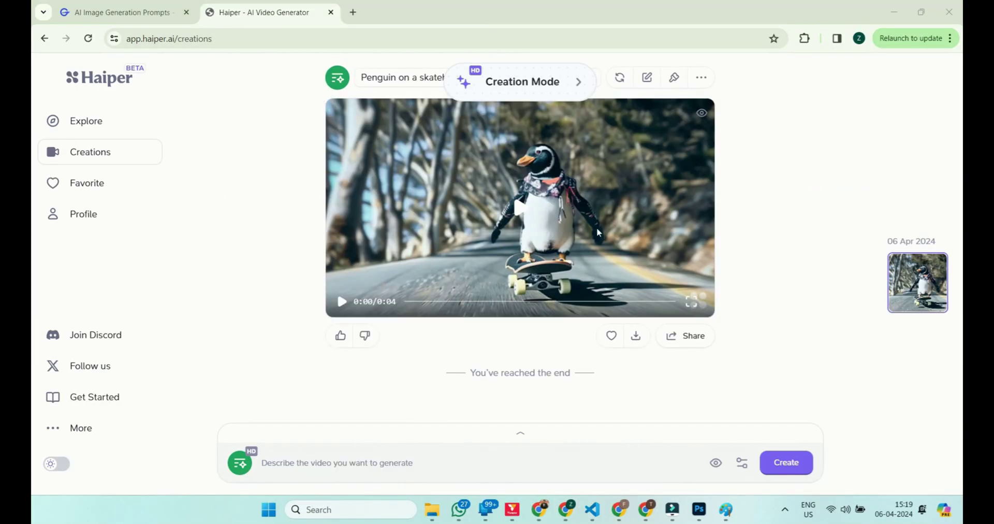
{"action": "left_click", "coordinate": [523, 212]}
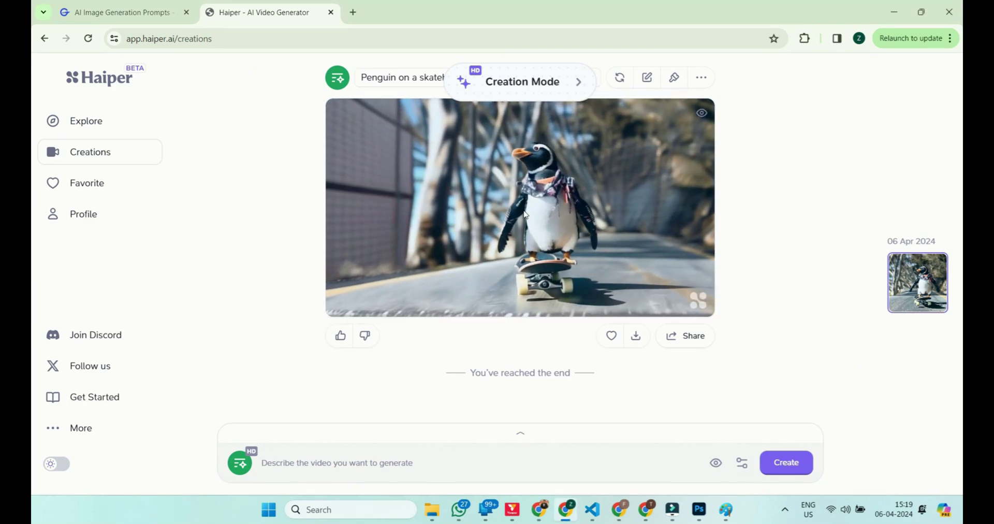
Generate and play a video of a smiling young man vlogger waving "hello" on a sofa at home, close up webcam view, no extra limbs
{"action": "left_click", "coordinate": [456, 463]}
{"action": "type", "text": "Smiling young adult man vlogger look at camera talk make live video and waving hand saying \"hello\" in a conference call online chat using computer app recording blog vlog sit on sofa at home, close up webcam view, videochat concept. No extra limbs should be there"}
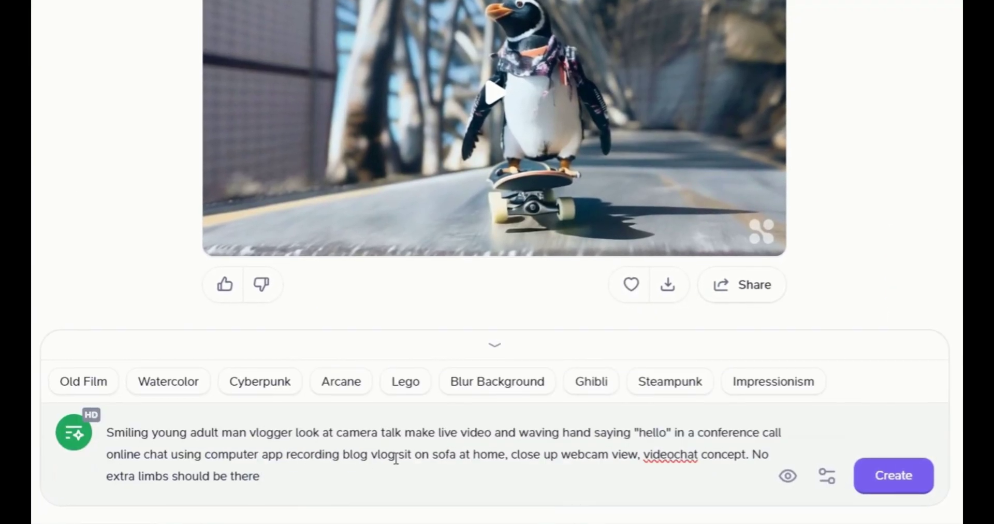
{"action": "left_click", "coordinate": [495, 344]}
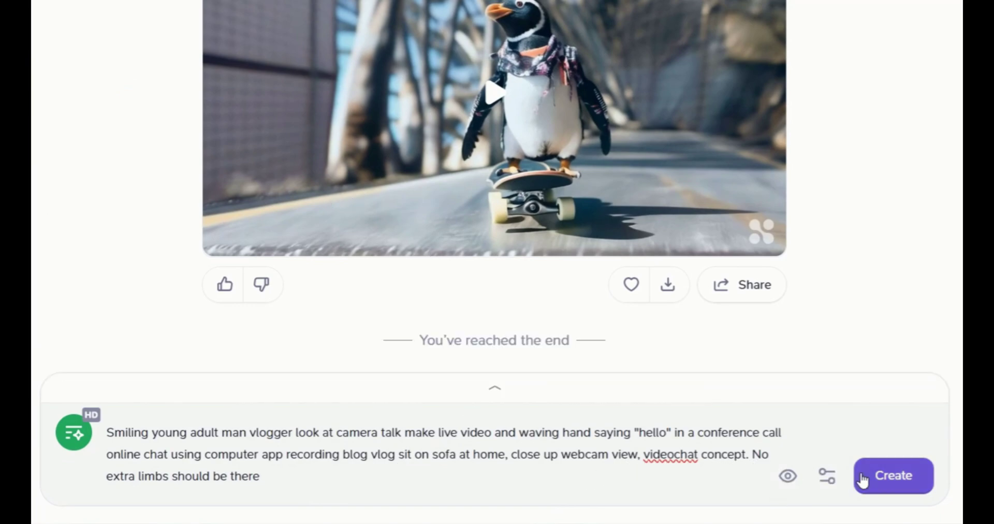
{"action": "left_click", "coordinate": [883, 479]}
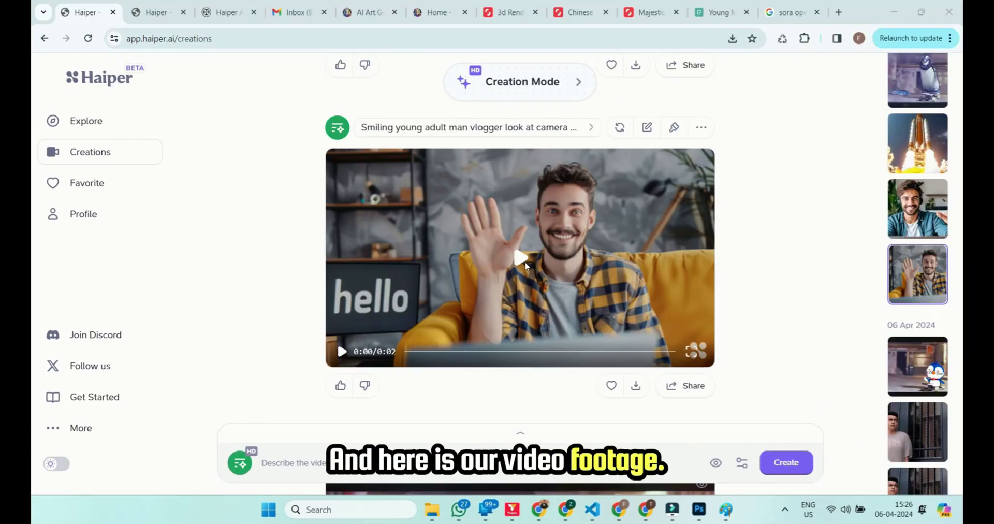
{"action": "left_click", "coordinate": [526, 266]}
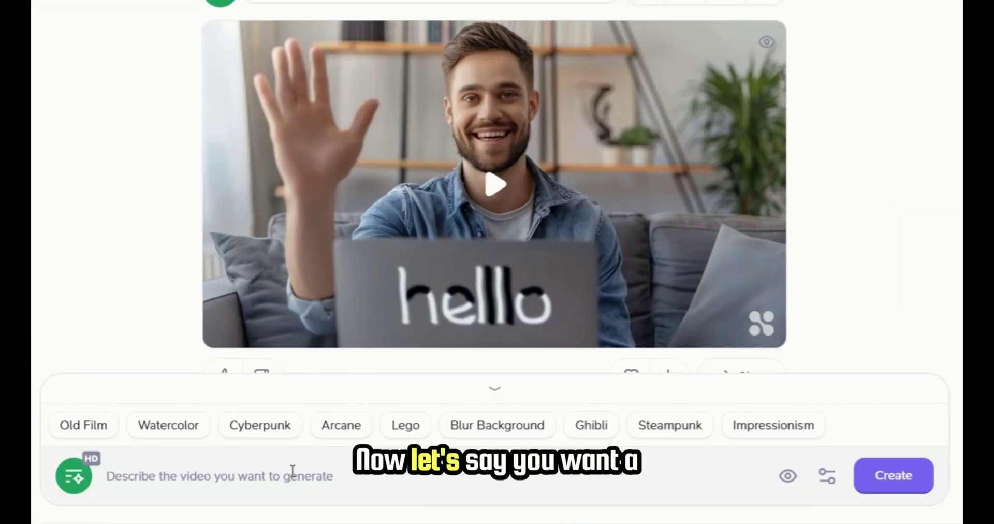
Generate and play a close-up video of a majestic bald eagle flying low past trees and fall colors, in 120 fps slow motion
{"action": "left_click", "coordinate": [292, 470]}
{"action": "type", "text": "Majestic Bald Eagle flying in slow motion. Close-up bird Eagle flying low past trees and fall colors as it flaps wing. 120 fps slow motion."}
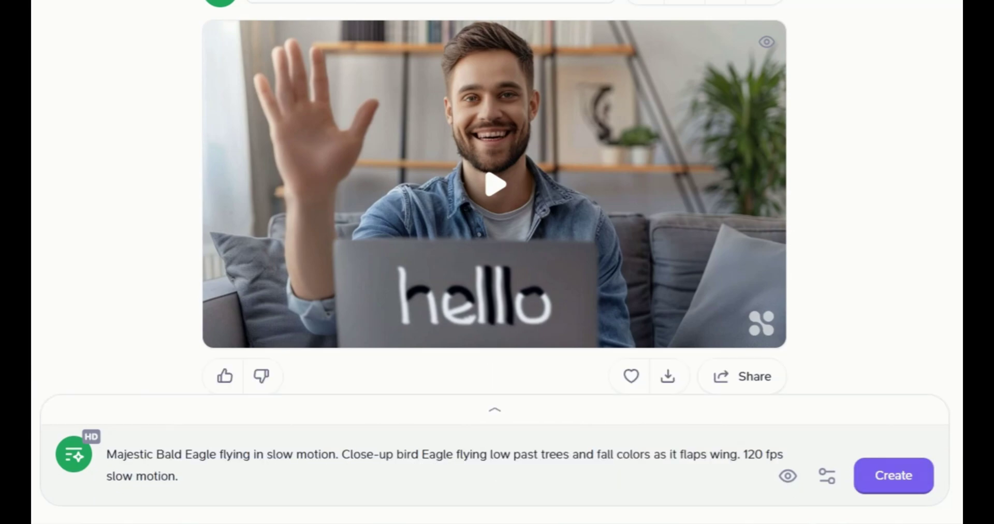
{"action": "left_click", "coordinate": [893, 489]}
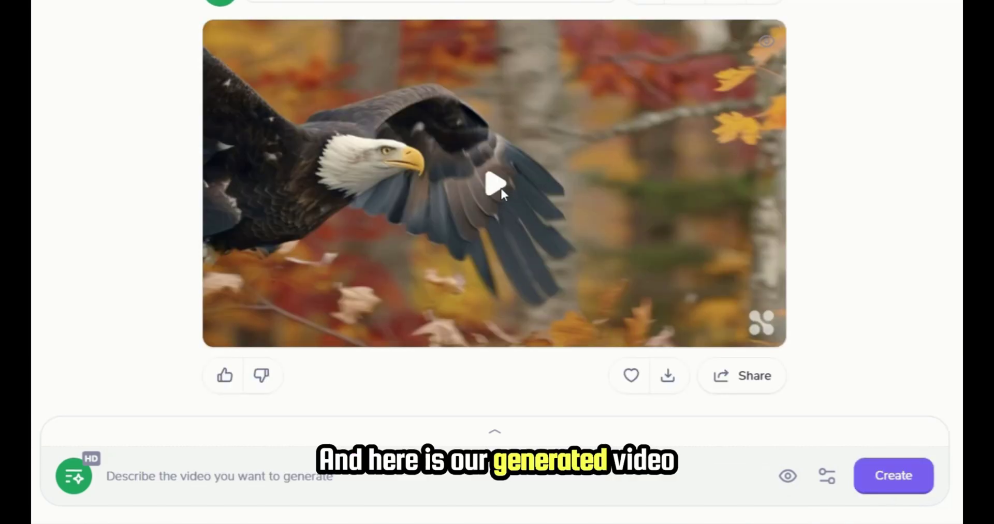
{"action": "mouse_move", "coordinate": [500, 189]}
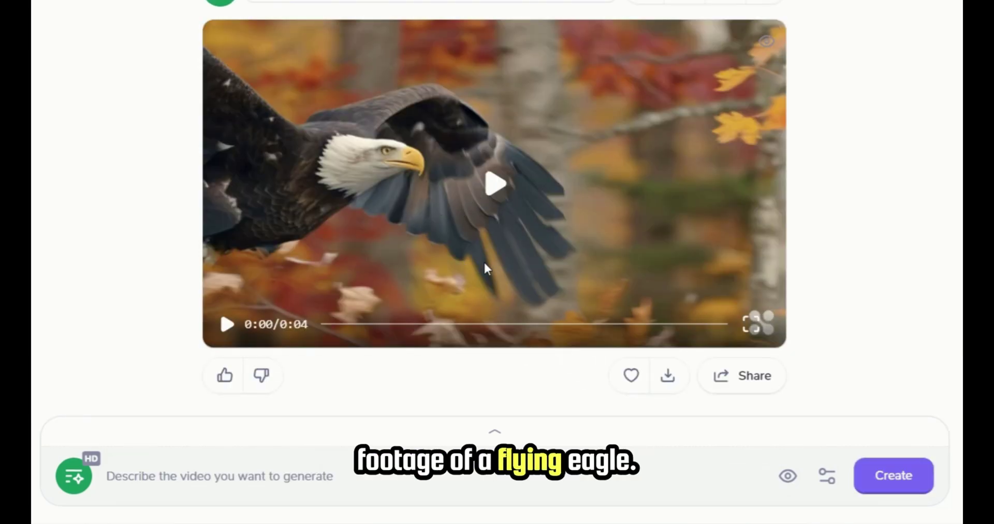
{"action": "left_click", "coordinate": [497, 192]}
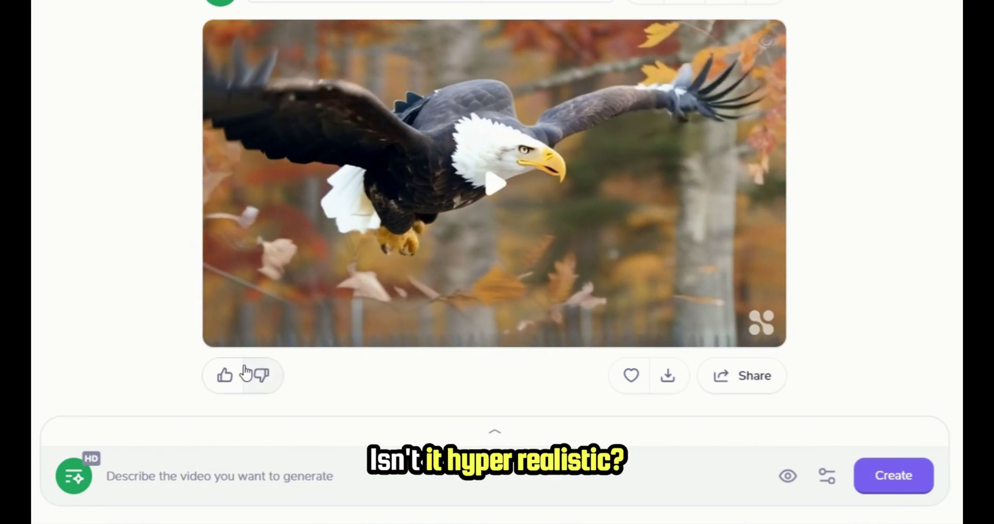
{"action": "left_click", "coordinate": [227, 325]}
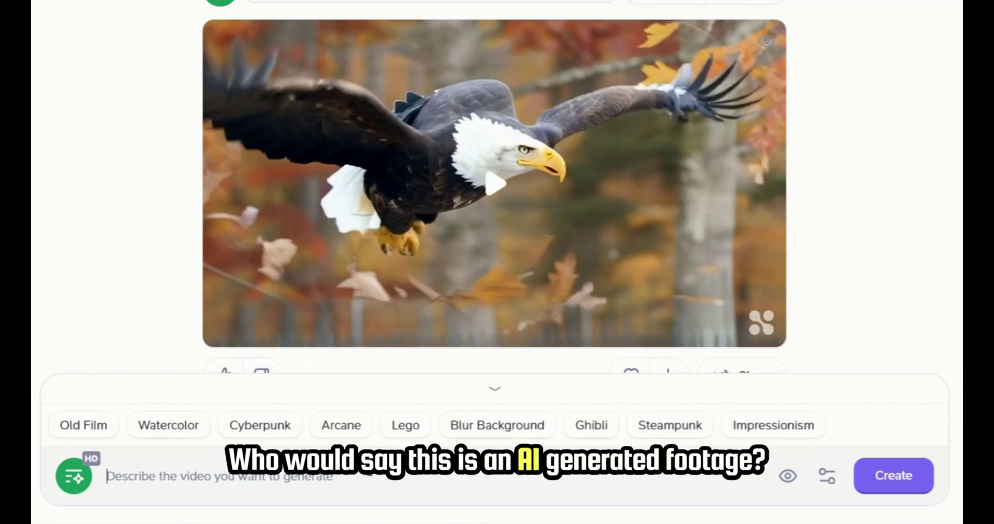
Generate and play "Super Slow Motion Shot of Flying Cuts of Colorful Vegetables and Water Drops on Black background at 1000fps."
{"action": "key", "text": "ctrl+v"}
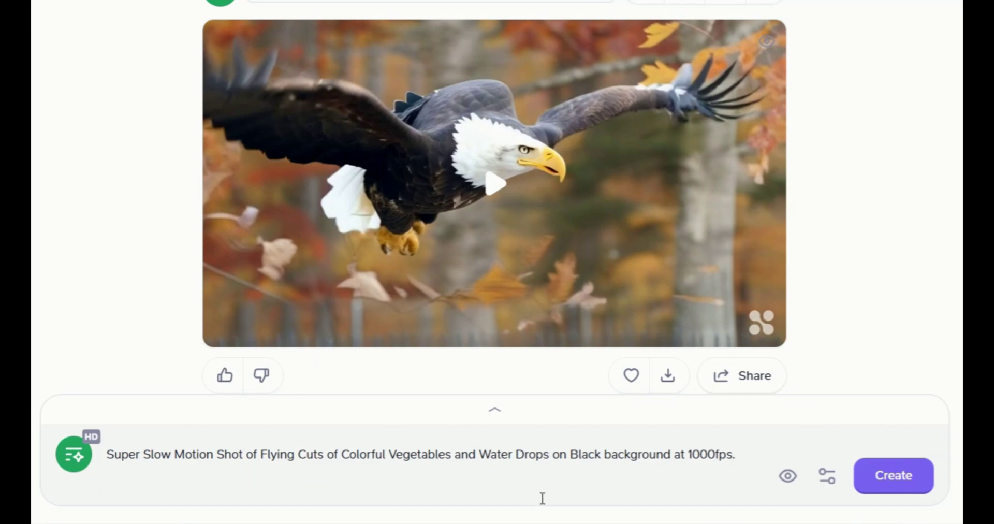
{"action": "left_click", "coordinate": [887, 489]}
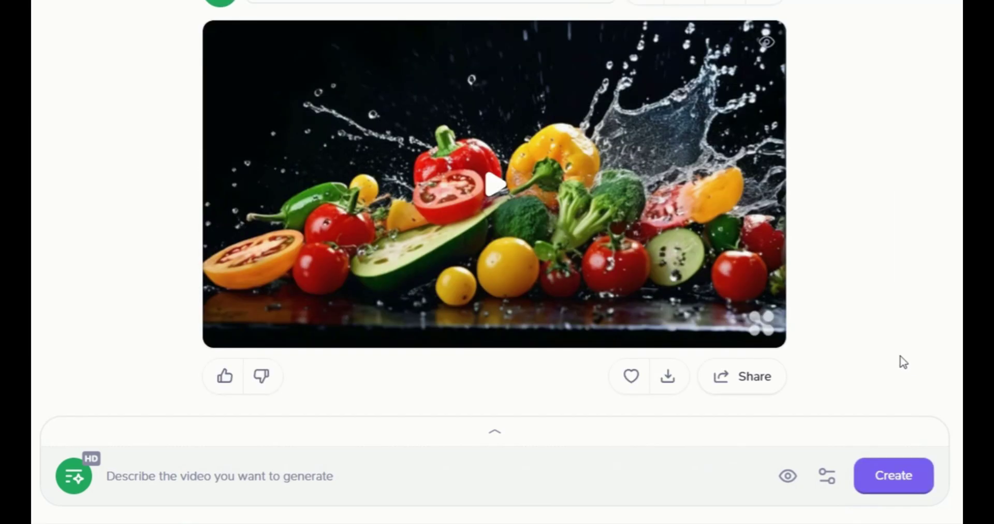
{"action": "left_click", "coordinate": [502, 188]}
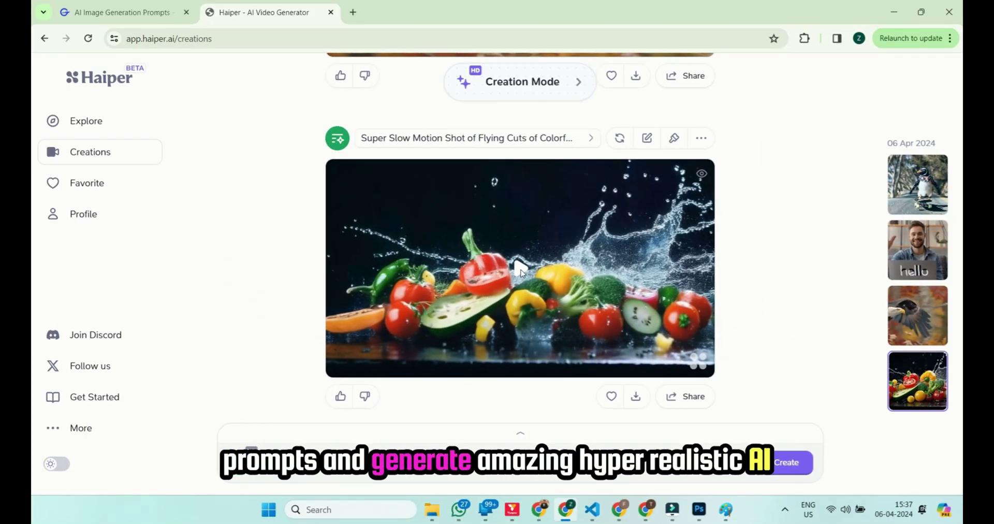
{"action": "left_click", "coordinate": [520, 270]}
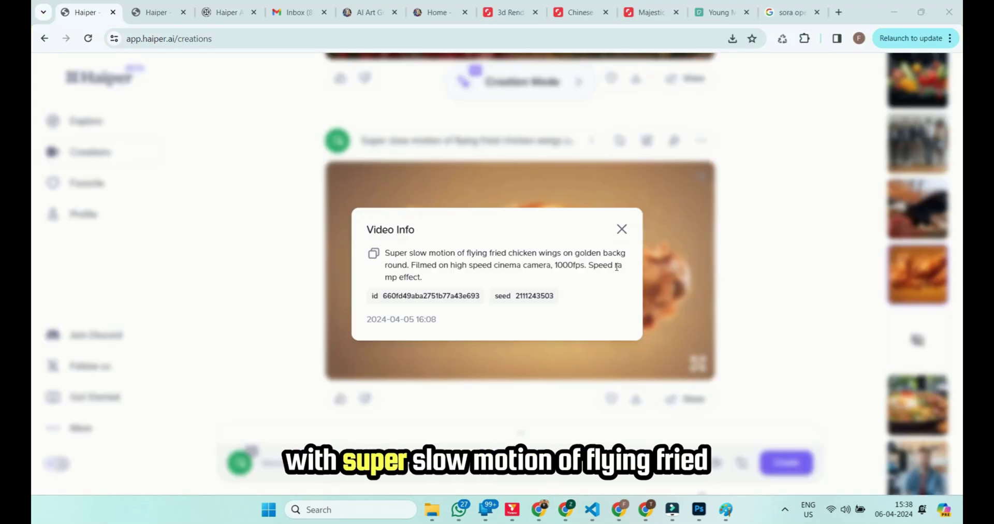
Review the earlier fried chicken wings, futuristic eye and space launch creations, including the space launch video's editable prompt
{"action": "left_click", "coordinate": [622, 229]}
{"action": "left_click", "coordinate": [532, 277]}
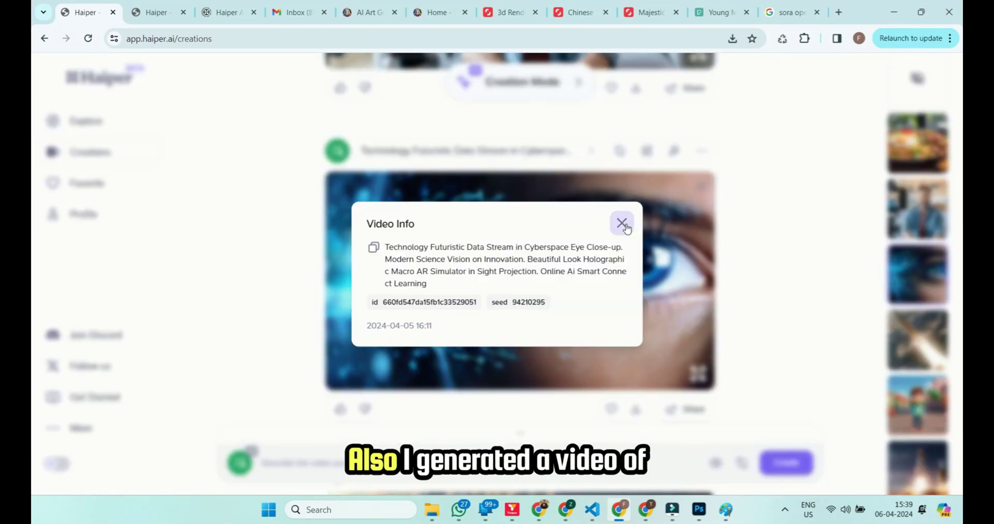
{"action": "left_click", "coordinate": [623, 223]}
{"action": "left_click", "coordinate": [520, 286]}
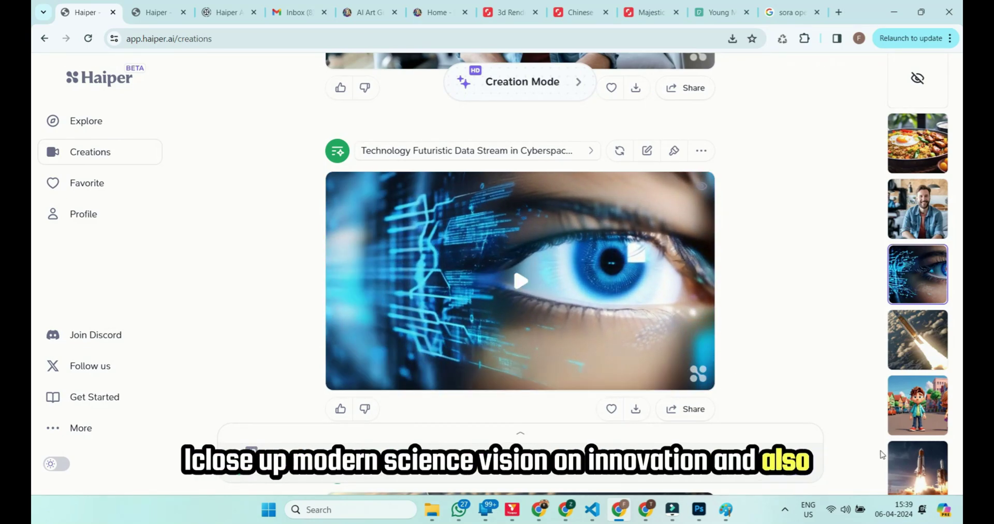
{"action": "left_click", "coordinate": [913, 475]}
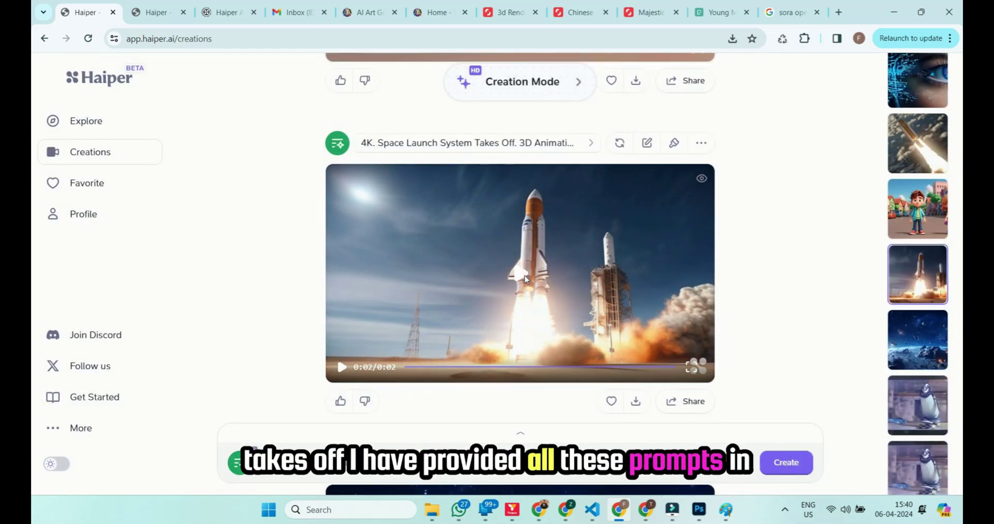
{"action": "left_click", "coordinate": [646, 145]}
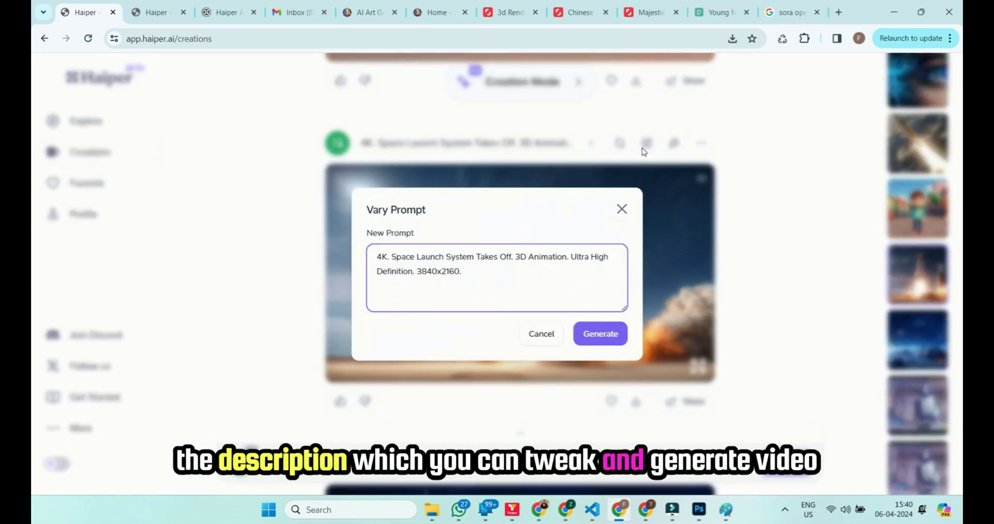
{"action": "left_click", "coordinate": [622, 209]}
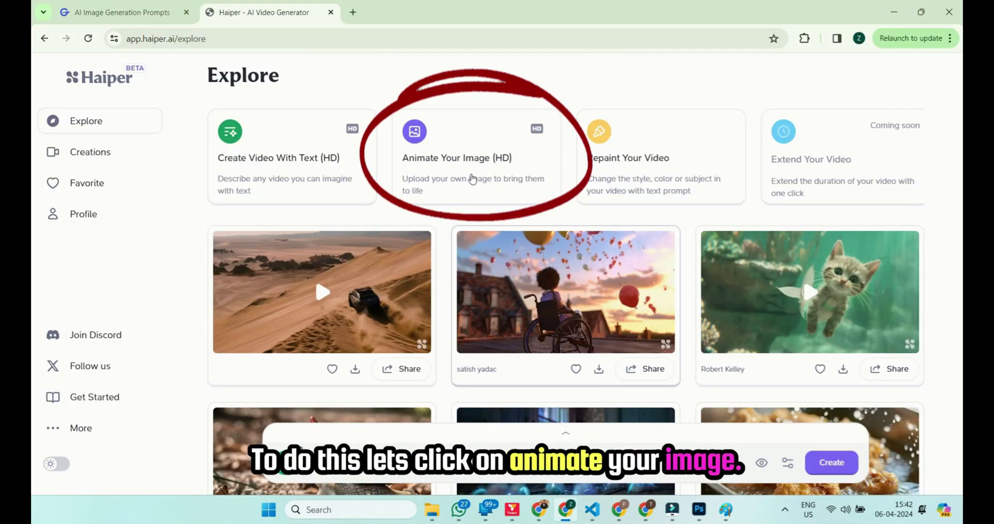
Set up an image animation from the picture of two cartoon children, with the 3d style Sunnyville street prompt, and check its duration options
{"action": "left_click", "coordinate": [472, 178]}
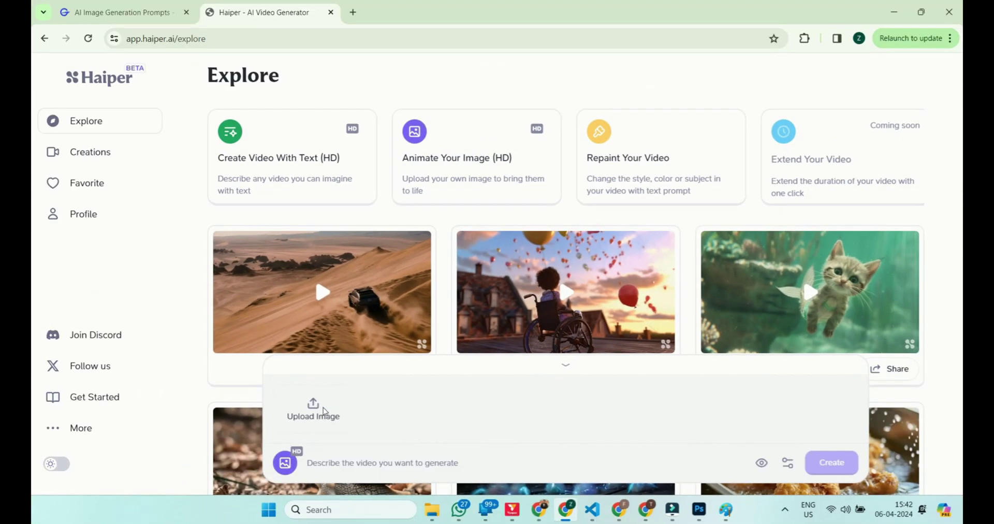
{"action": "left_click", "coordinate": [244, 407]}
{"action": "double_click", "coordinate": [396, 396]}
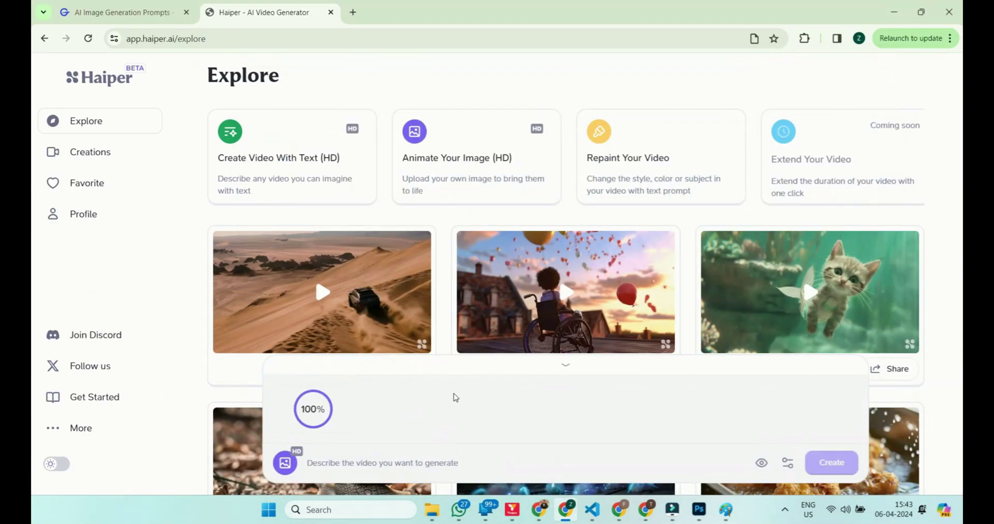
{"action": "key", "text": "ctrl+v"}
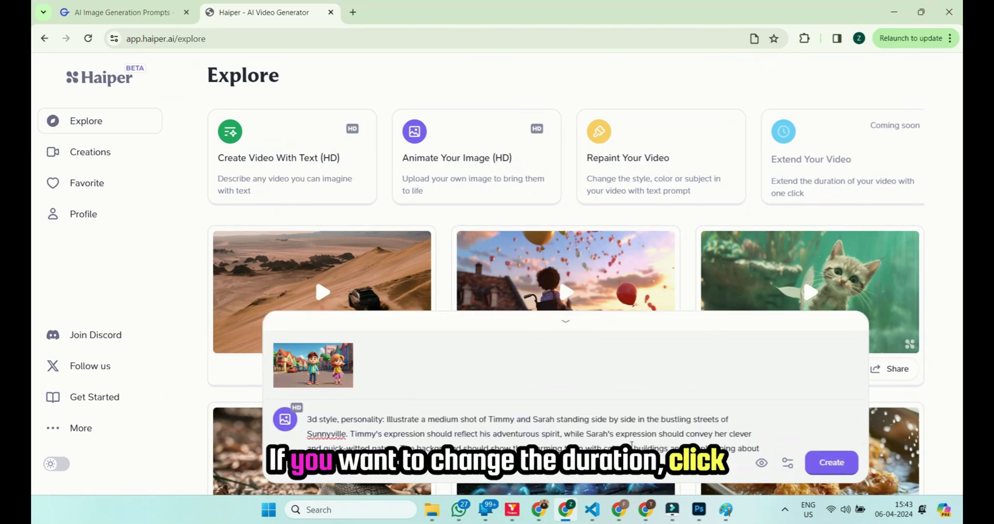
{"action": "left_click", "coordinate": [787, 464]}
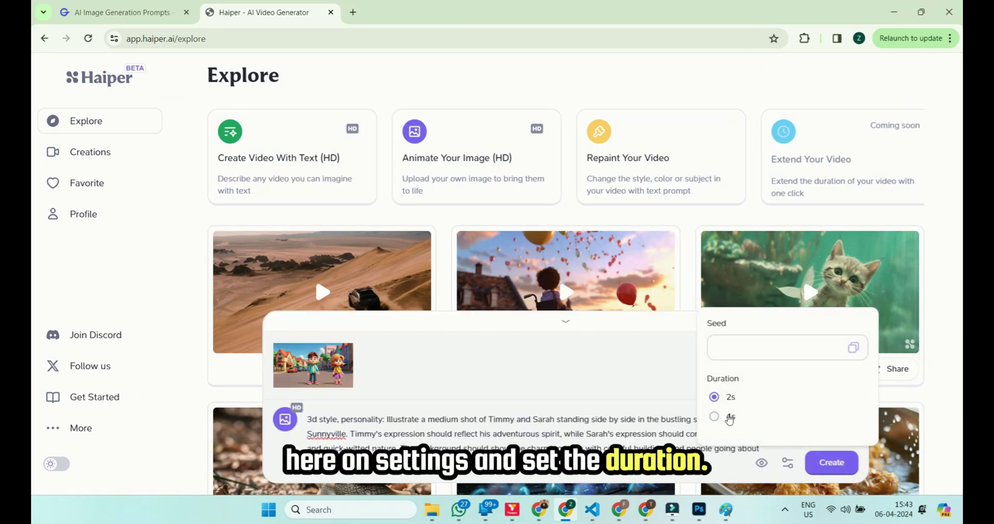
{"action": "left_click", "coordinate": [724, 458]}
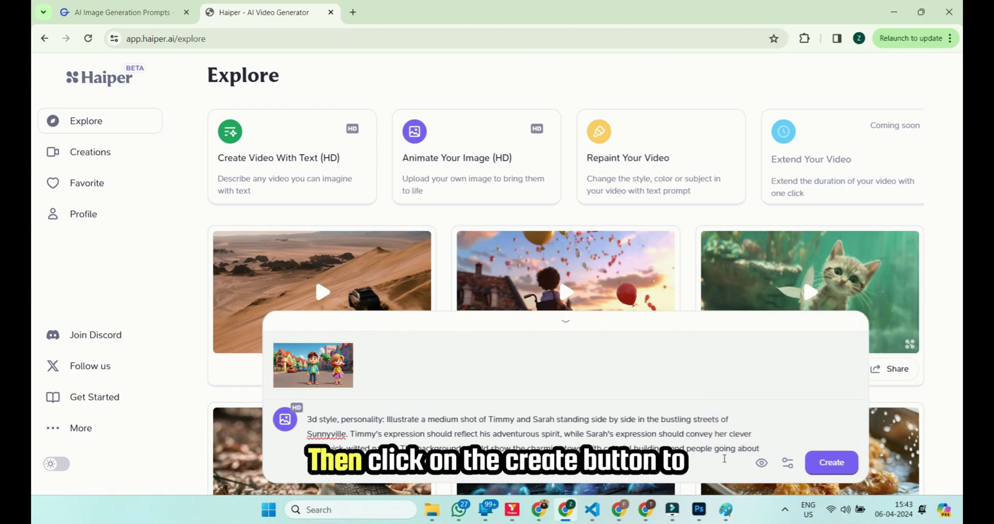
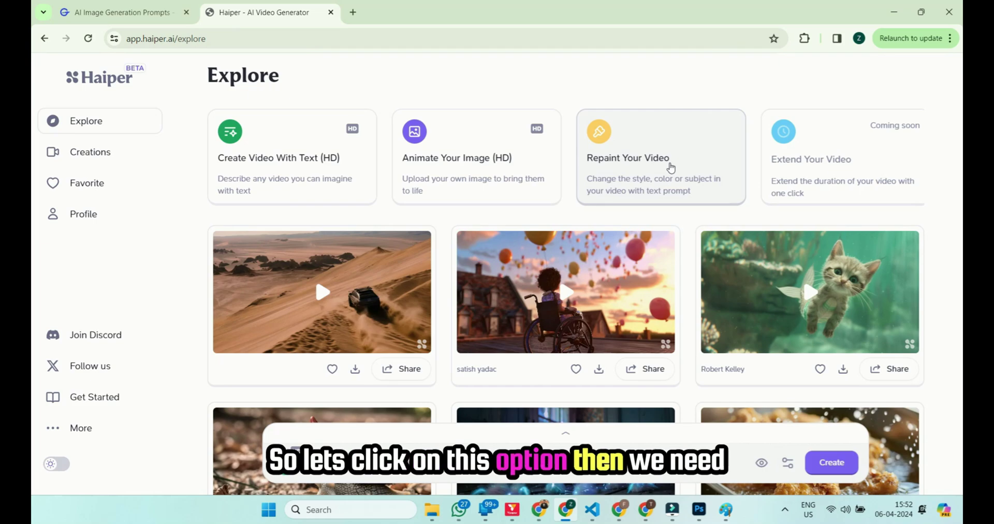
Upload the video of the man in a white T-shirt for repainting and start choosing a region to vary
{"action": "left_click", "coordinate": [671, 168]}
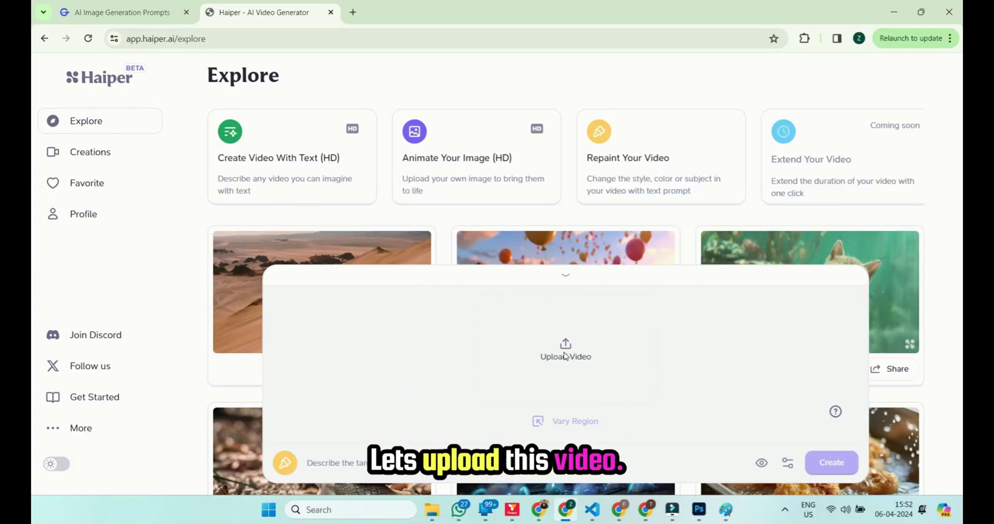
{"action": "left_click", "coordinate": [565, 356]}
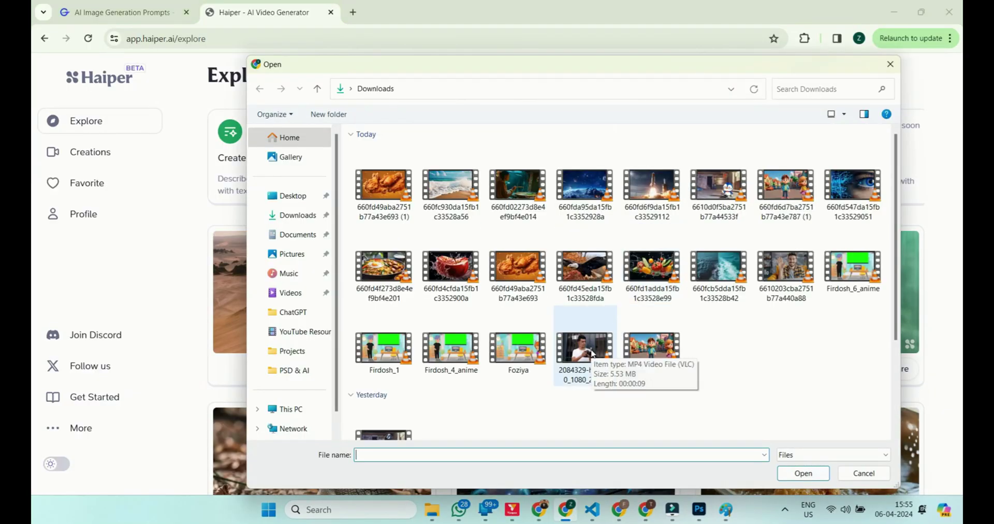
{"action": "double_click", "coordinate": [592, 354]}
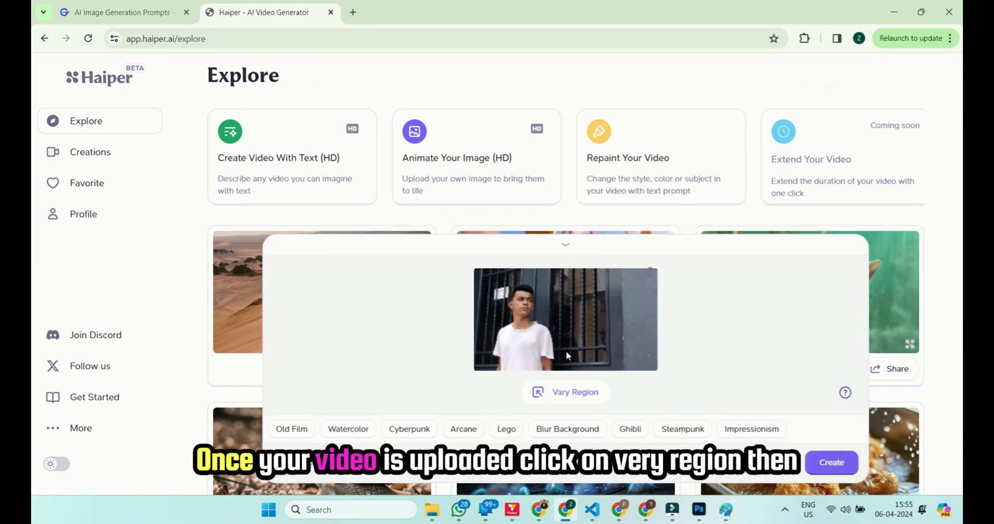
{"action": "left_click", "coordinate": [600, 401]}
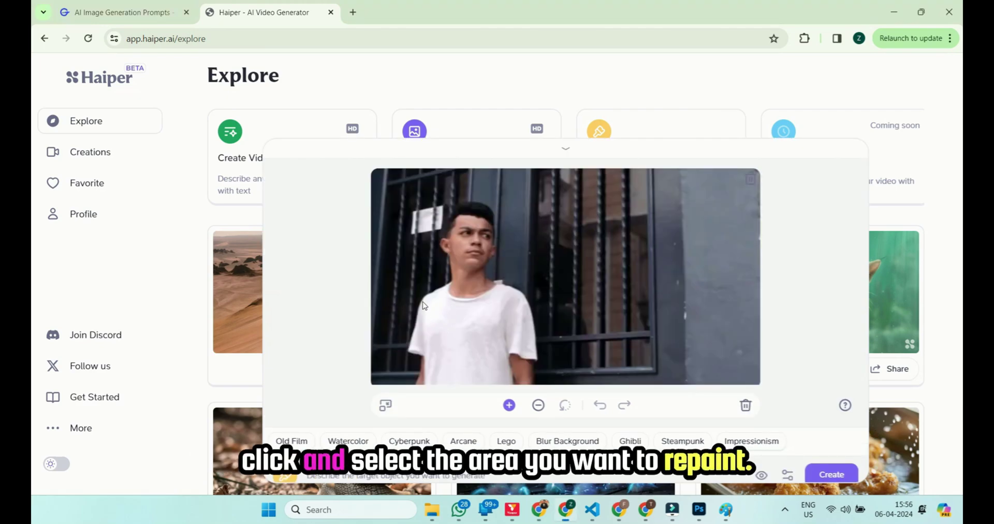
Outline the man's white T-shirt, including both sleeves, as the region to repaint
{"action": "left_click", "coordinate": [422, 300]}
{"action": "left_click", "coordinate": [446, 285]}
{"action": "left_click", "coordinate": [514, 379]}
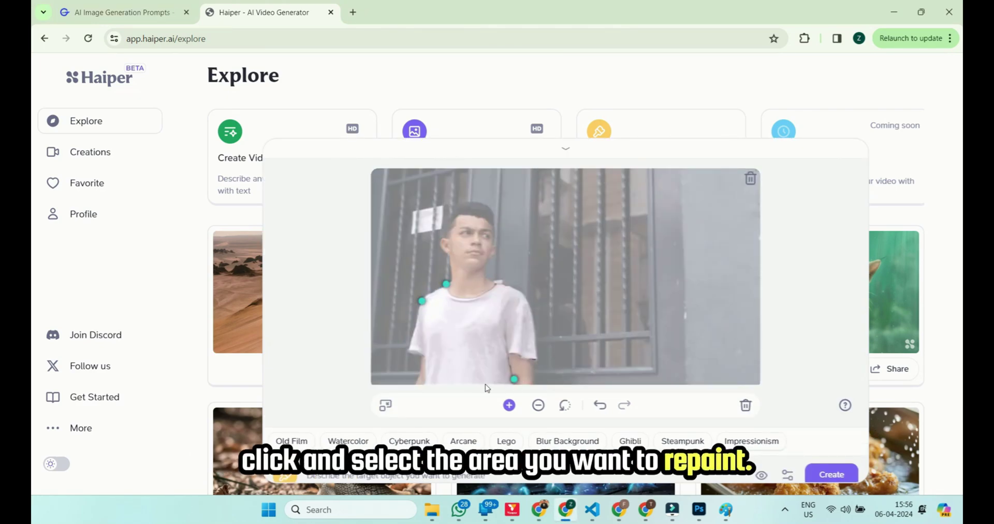
{"action": "left_click", "coordinate": [425, 382]}
{"action": "left_click", "coordinate": [423, 356]}
{"action": "left_click", "coordinate": [411, 351]}
{"action": "left_click", "coordinate": [499, 282]}
{"action": "left_click", "coordinate": [512, 288]}
{"action": "left_click", "coordinate": [532, 312]}
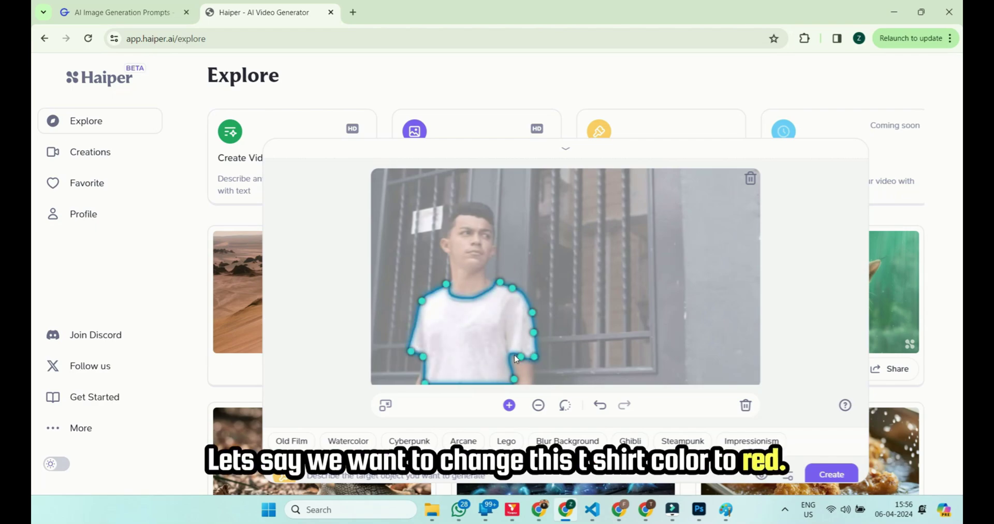
{"action": "left_click", "coordinate": [515, 356]}
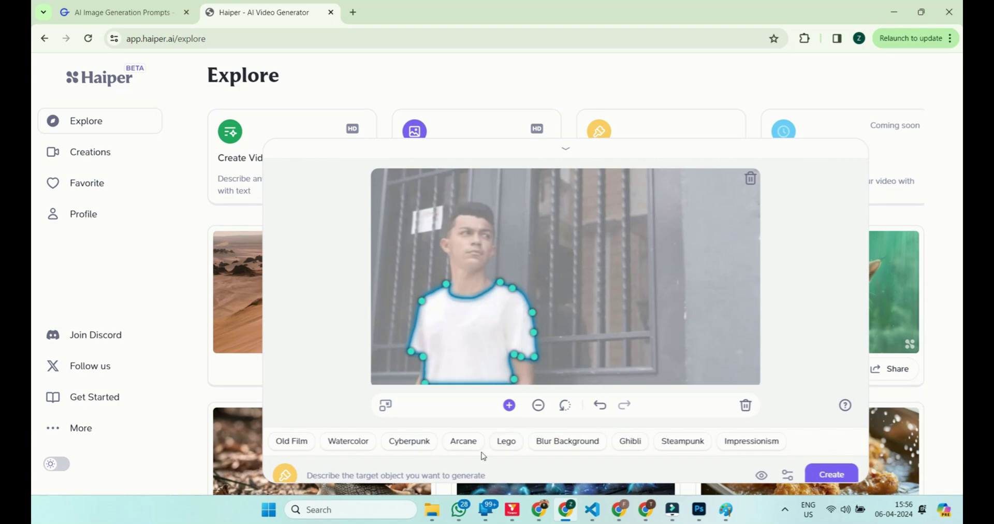
Repaint the selected region with the prompt "Change the selected tshirt color to red color tshrit" and play the generated video
{"action": "scroll", "coordinate": [600, 347], "scroll_direction": "down", "scroll_amount": 1}
{"action": "type", "text": "q"}
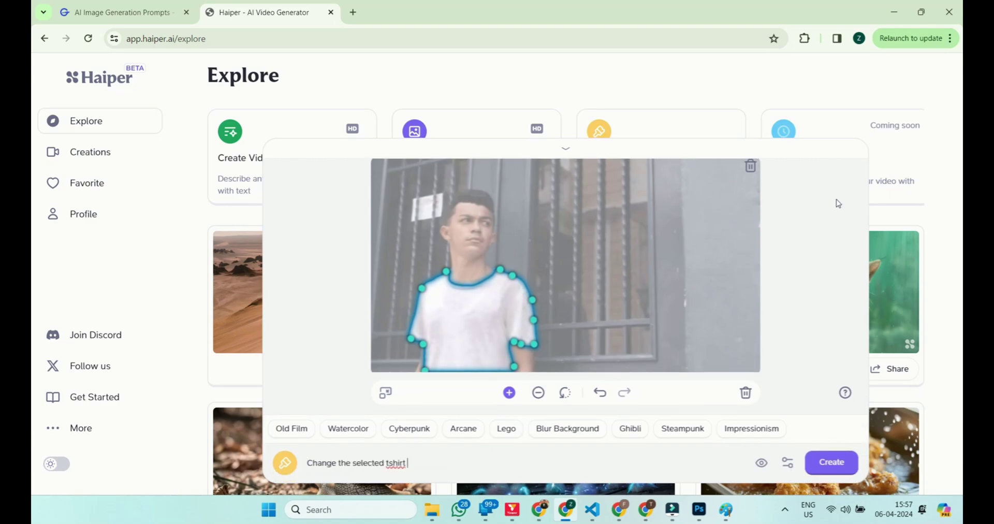
{"action": "left_click", "coordinate": [829, 462]}
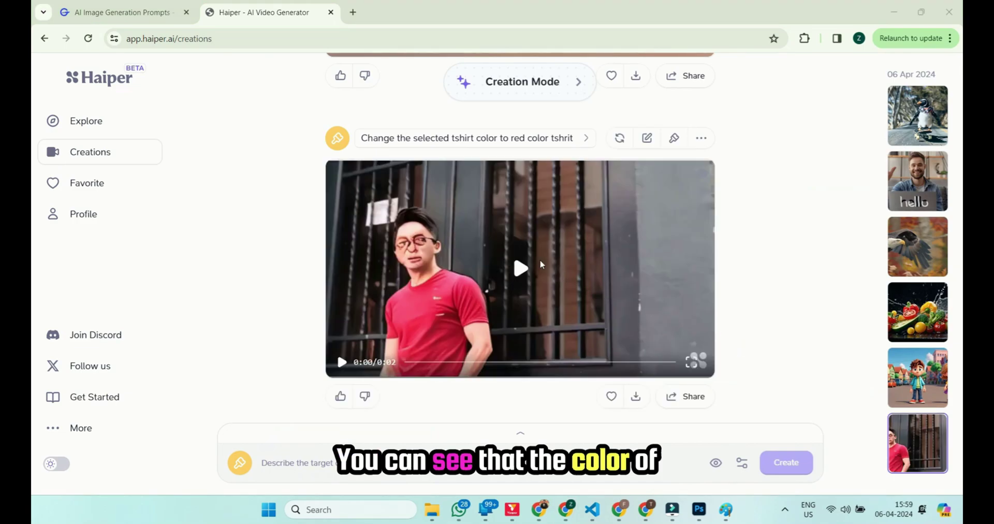
{"action": "left_click", "coordinate": [522, 268]}
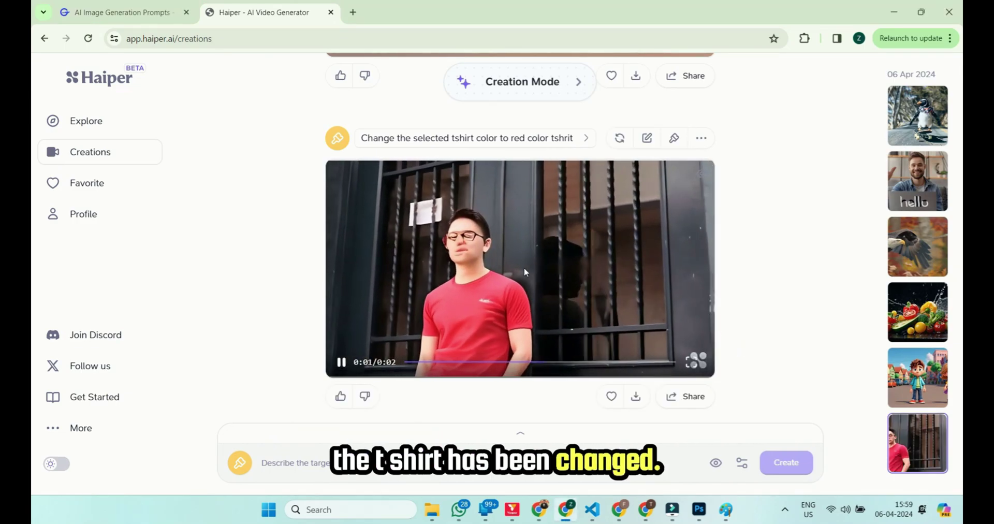
{"action": "left_click", "coordinate": [524, 269]}
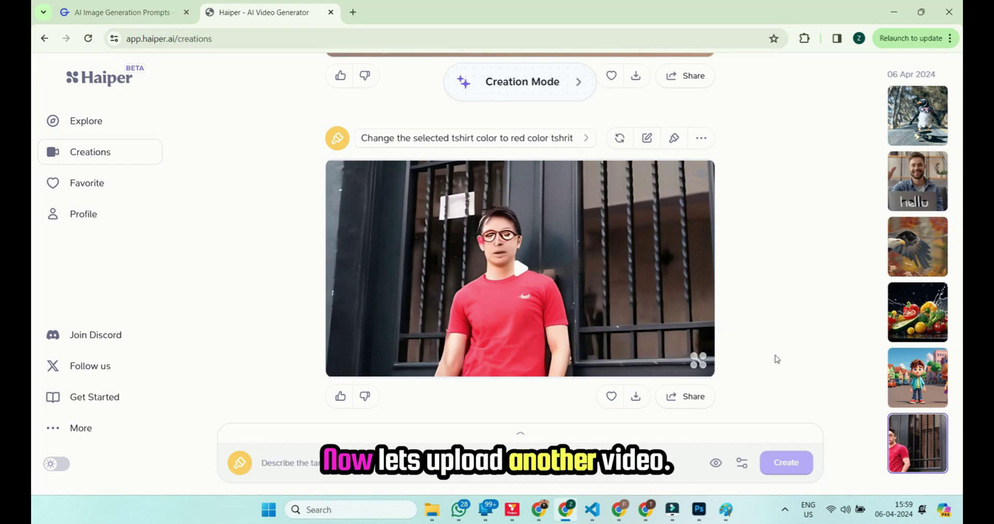
Upload the video of the penguin skateboarding on a road for repainting and start choosing a region to vary
{"action": "scroll", "coordinate": [777, 344], "scroll_direction": "down", "scroll_amount": 2}
{"action": "left_click", "coordinate": [602, 473]}
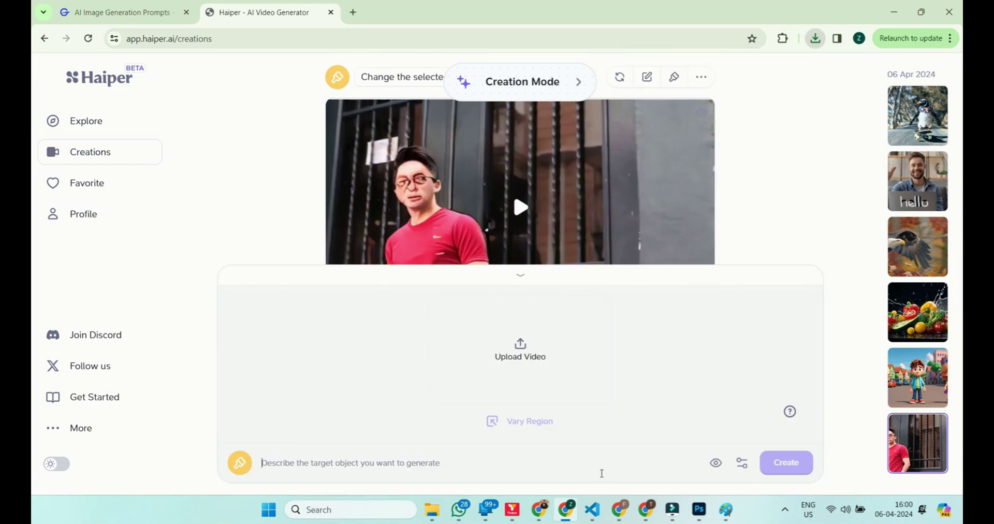
{"action": "left_click", "coordinate": [521, 346]}
{"action": "double_click", "coordinate": [384, 194]}
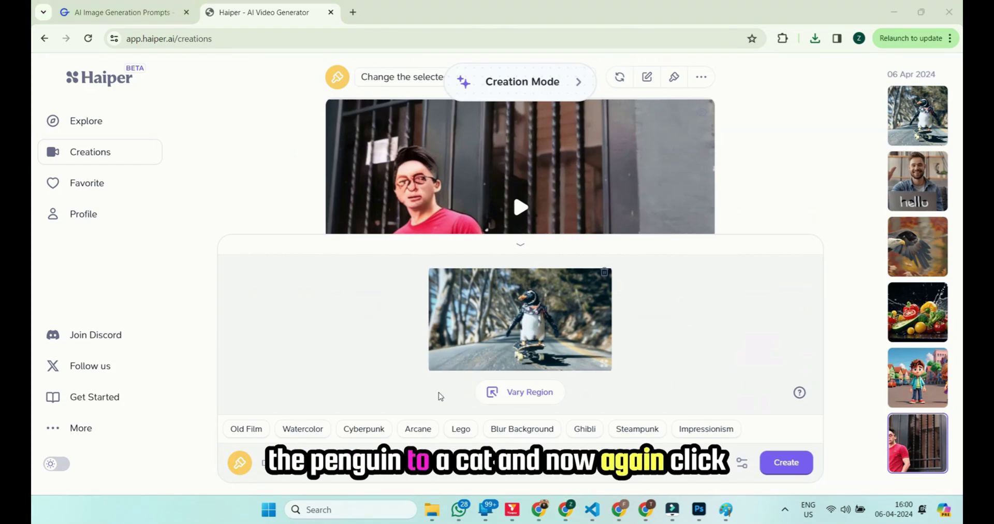
{"action": "left_click", "coordinate": [526, 398]}
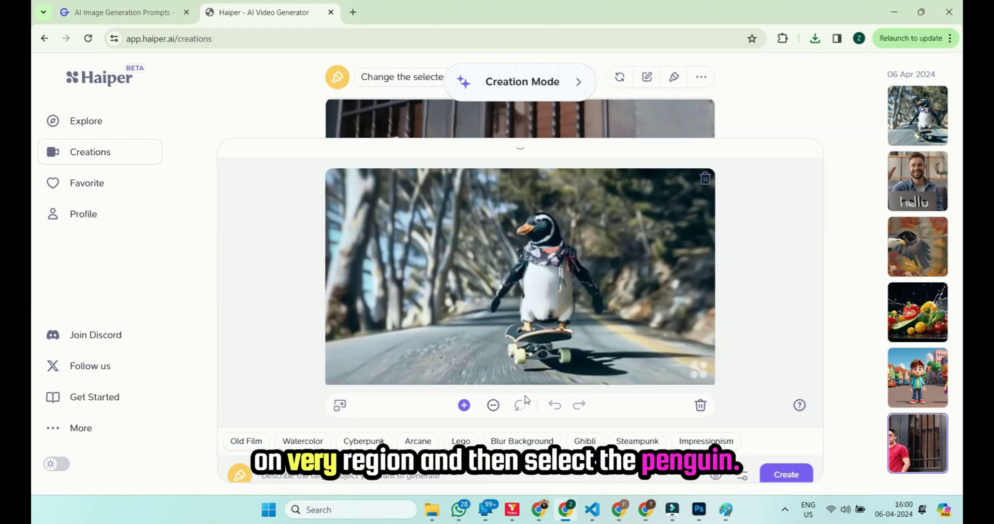
Select the whole penguin as the region to repaint into a cat, and play the generated video
{"action": "left_click", "coordinate": [525, 248]}
{"action": "left_click", "coordinate": [516, 264]}
{"action": "left_click", "coordinate": [492, 299]}
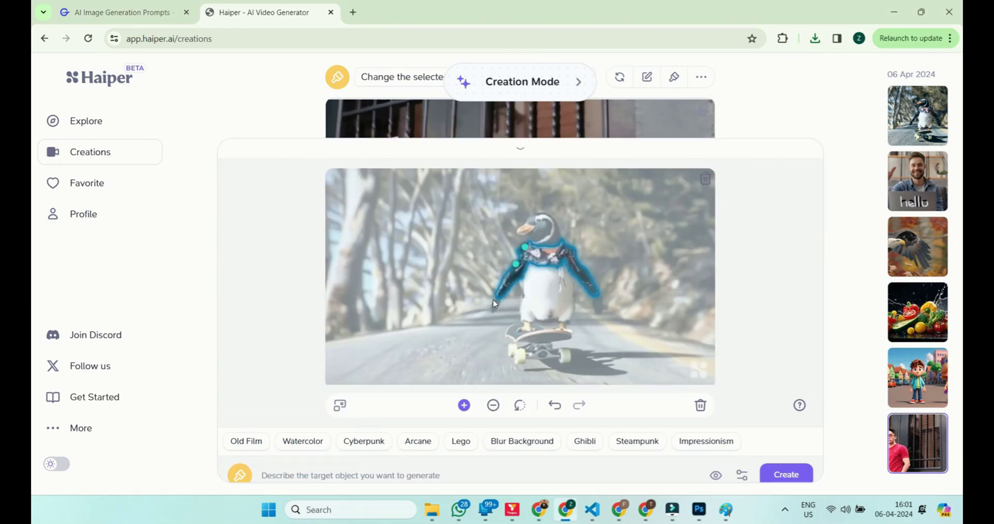
{"action": "left_click", "coordinate": [538, 320]}
{"action": "left_click", "coordinate": [517, 330]}
{"action": "left_click", "coordinate": [573, 333]}
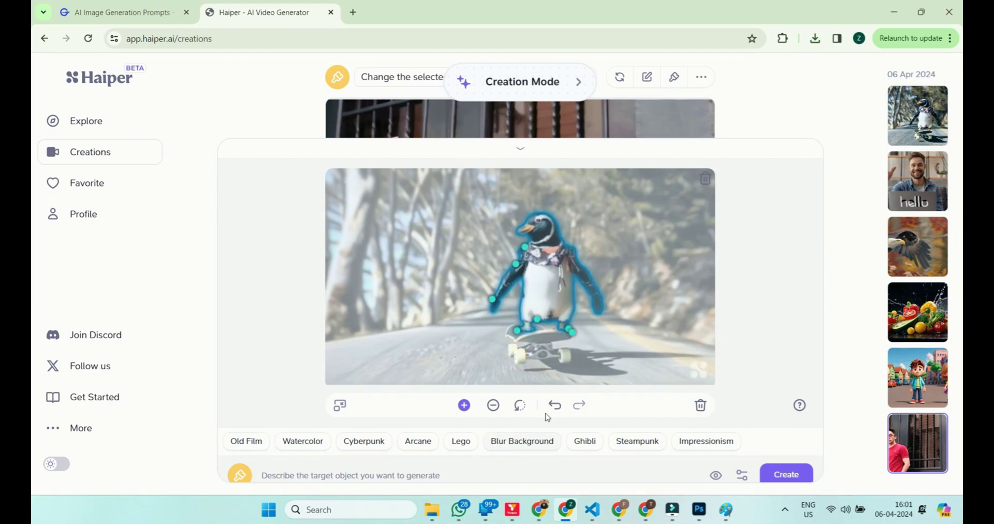
{"action": "scroll", "coordinate": [508, 450], "scroll_direction": "down", "scroll_amount": 1}
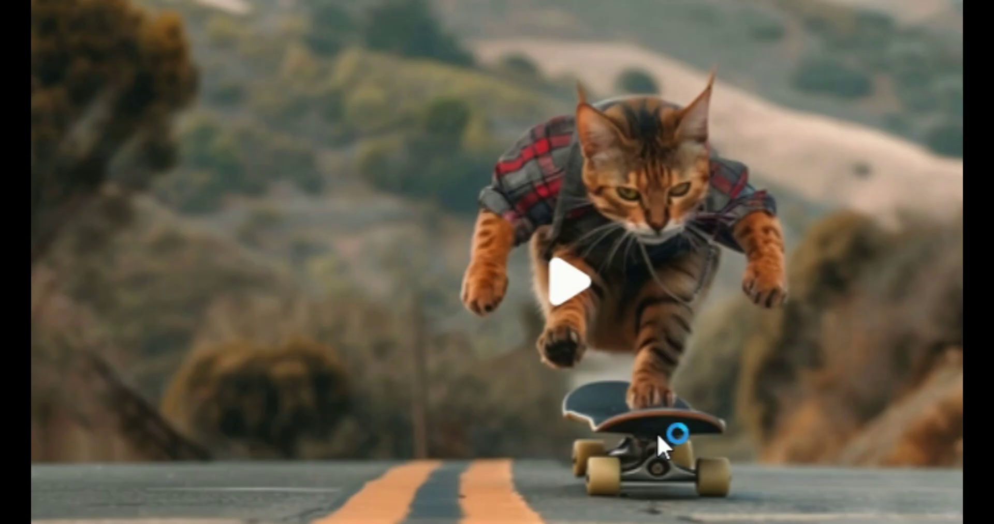
{"action": "left_click", "coordinate": [580, 297]}
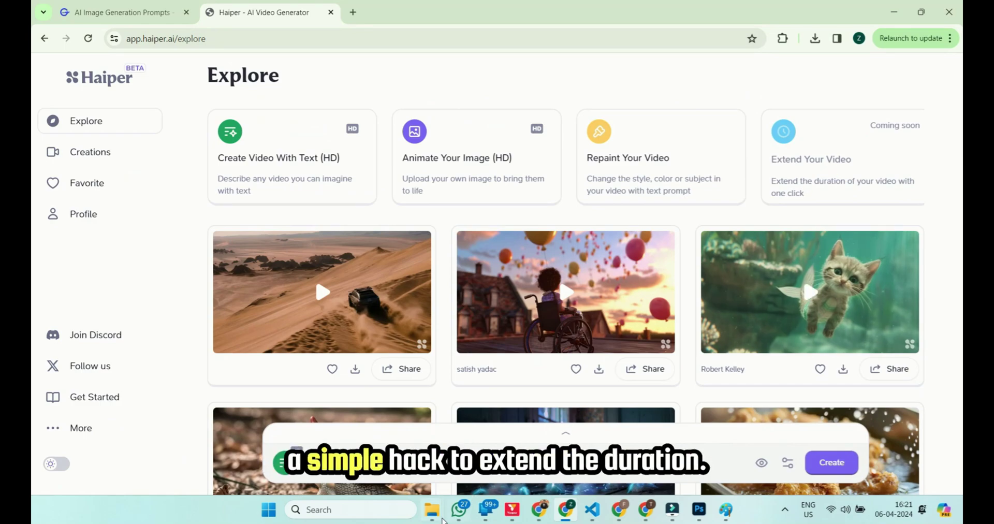
Open the indoor skateboarding penguin video 660fcda473d8e4ef9bf4df10 from the Downloads folder in VLC media player
{"action": "mouse_move", "coordinate": [433, 521]}
{"action": "left_click", "coordinate": [467, 414]}
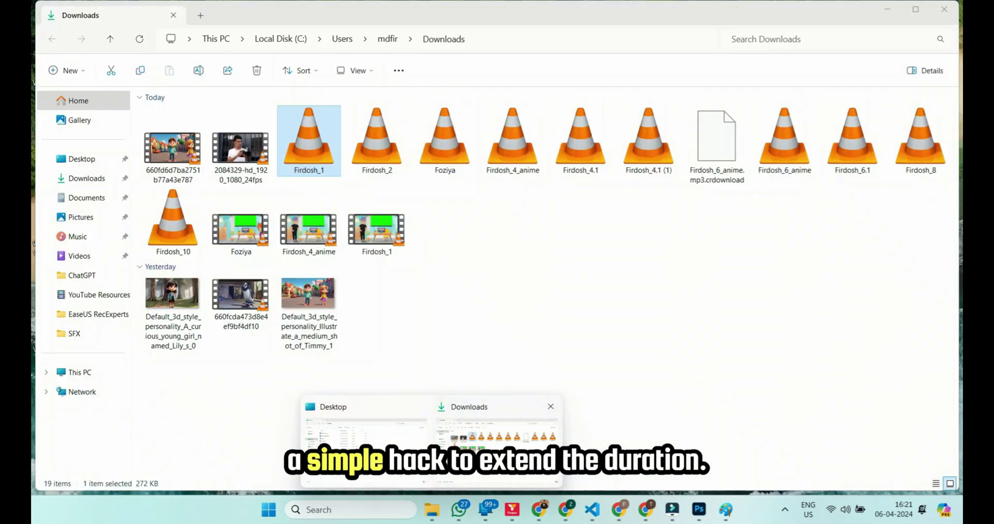
{"action": "scroll", "coordinate": [588, 337], "scroll_direction": "down", "scroll_amount": 5}
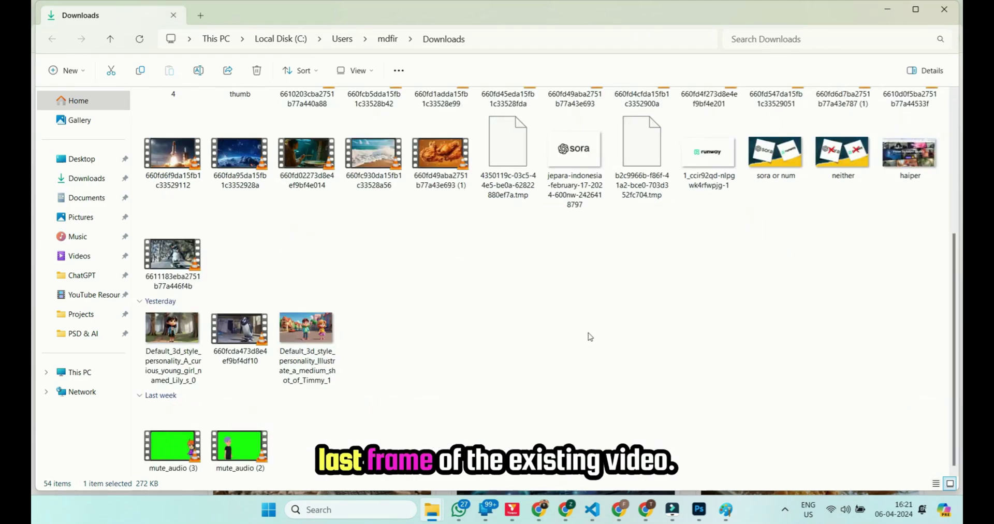
{"action": "double_click", "coordinate": [239, 331]}
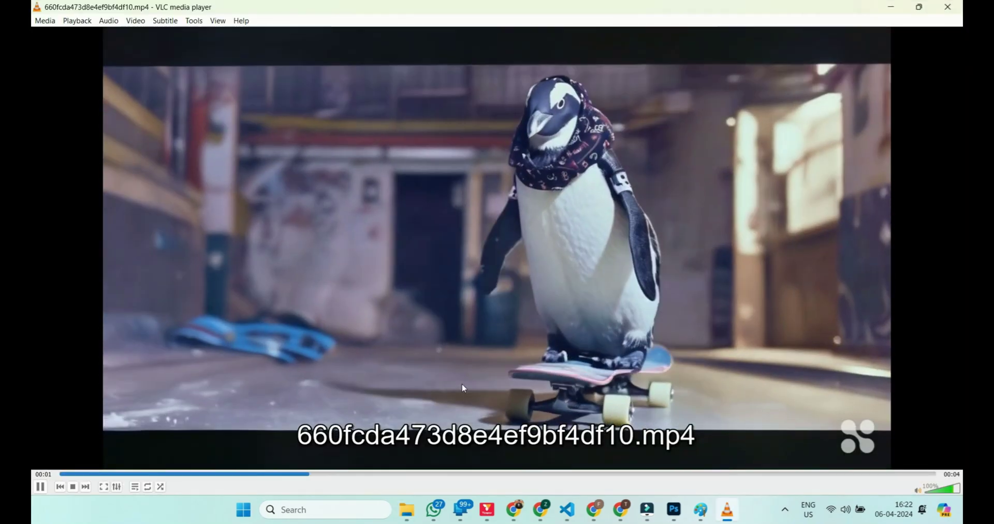
View the penguin video full screen, pause it near its last frame and take a snapshot of that frame
{"action": "double_click", "coordinate": [462, 388]}
{"action": "double_click", "coordinate": [508, 470]}
{"action": "double_click", "coordinate": [478, 346]}
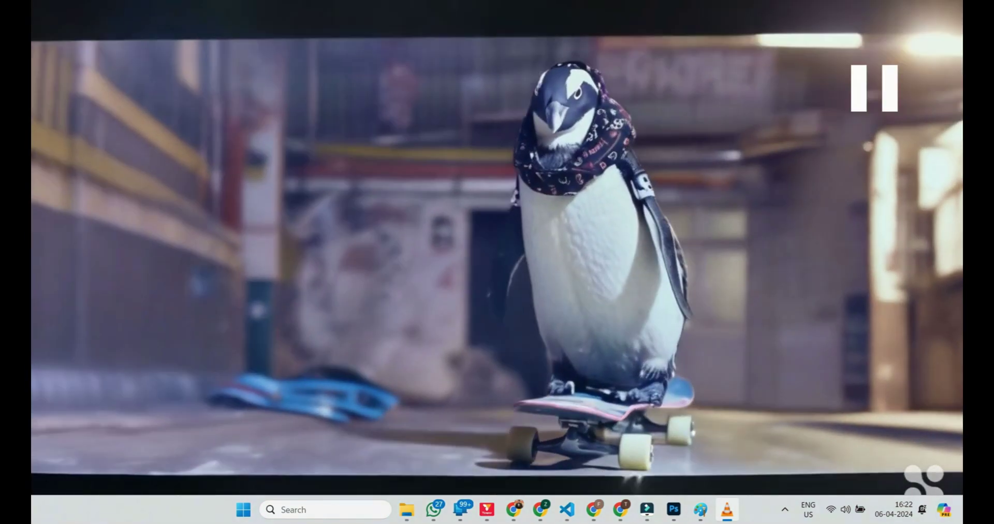
{"action": "double_click", "coordinate": [759, 251]}
{"action": "double_click", "coordinate": [159, 122]}
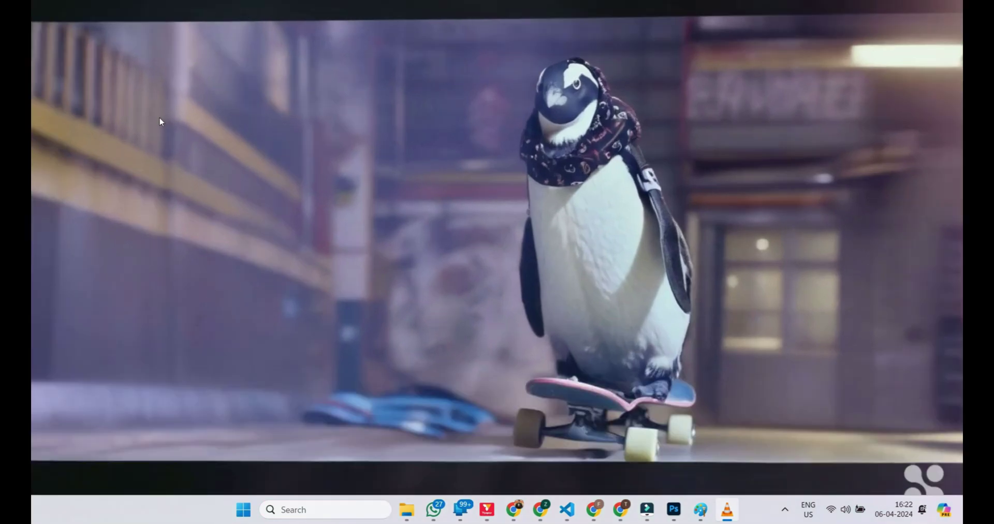
{"action": "key", "text": "shift+s"}
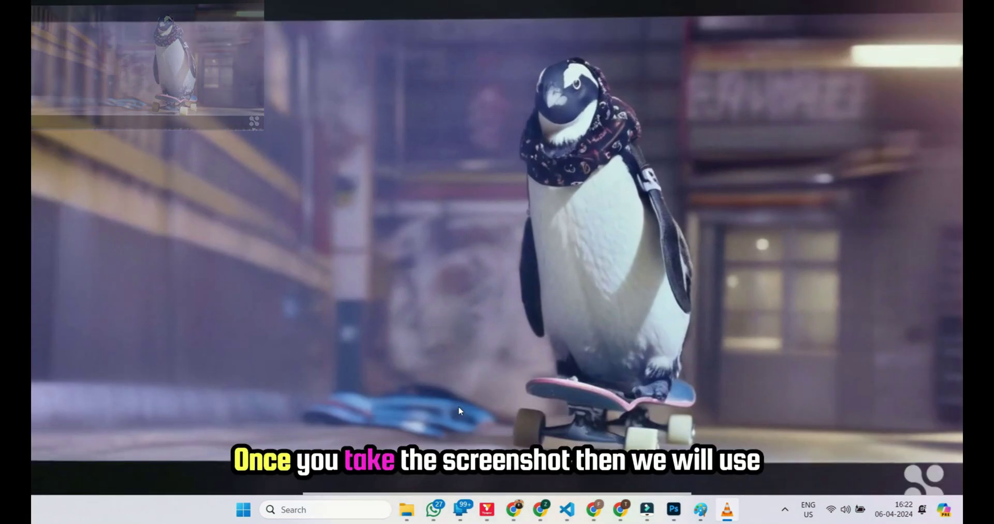
Switch back to Haiper and upload the vlcsnap-2024-04-05 penguin snapshot from the Pictures folder as an image to animate
{"action": "left_click", "coordinate": [542, 509]}
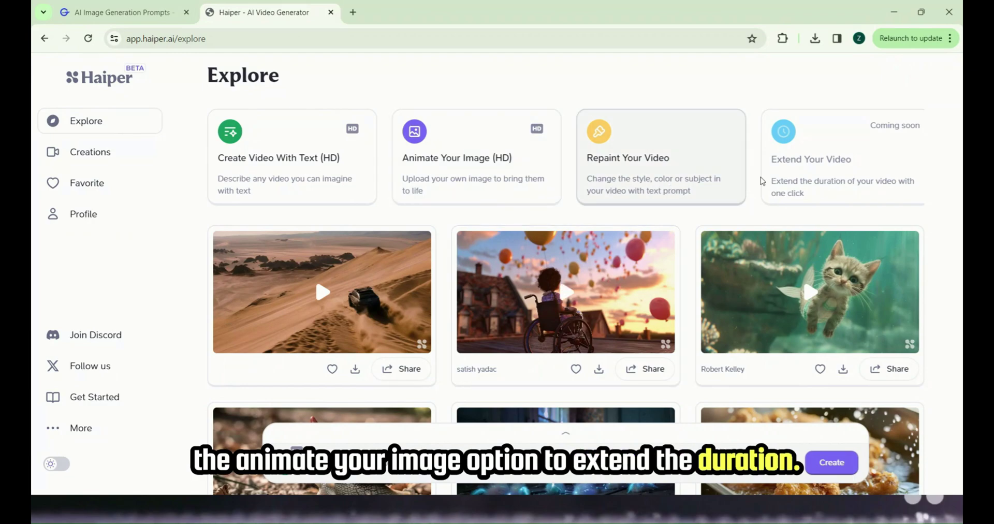
{"action": "left_click", "coordinate": [455, 184]}
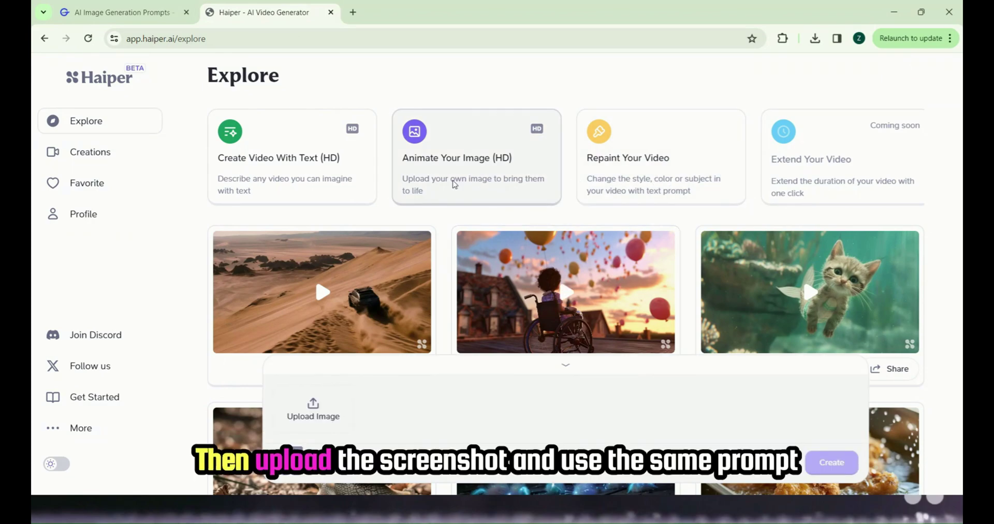
{"action": "left_click", "coordinate": [315, 417]}
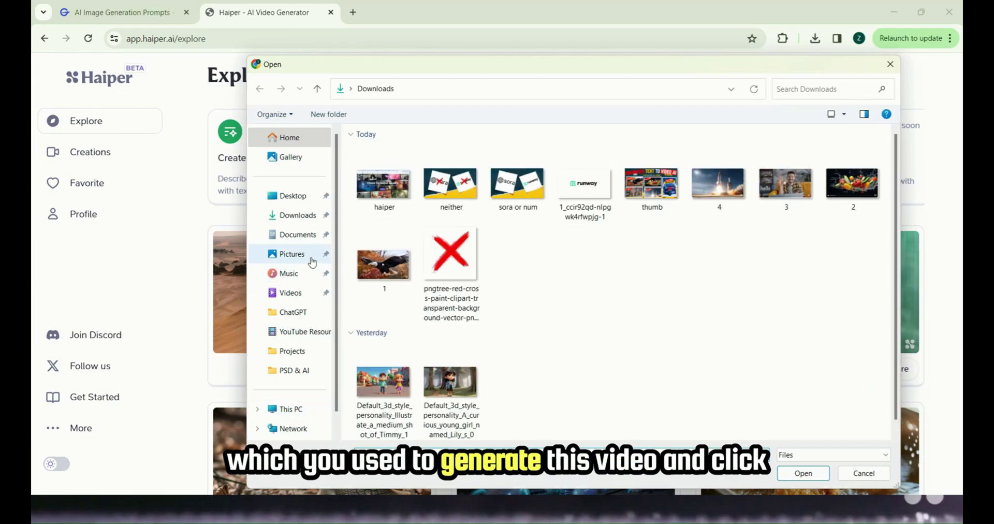
{"action": "left_click", "coordinate": [292, 253]}
{"action": "scroll", "coordinate": [777, 290], "scroll_direction": "down", "scroll_amount": 2}
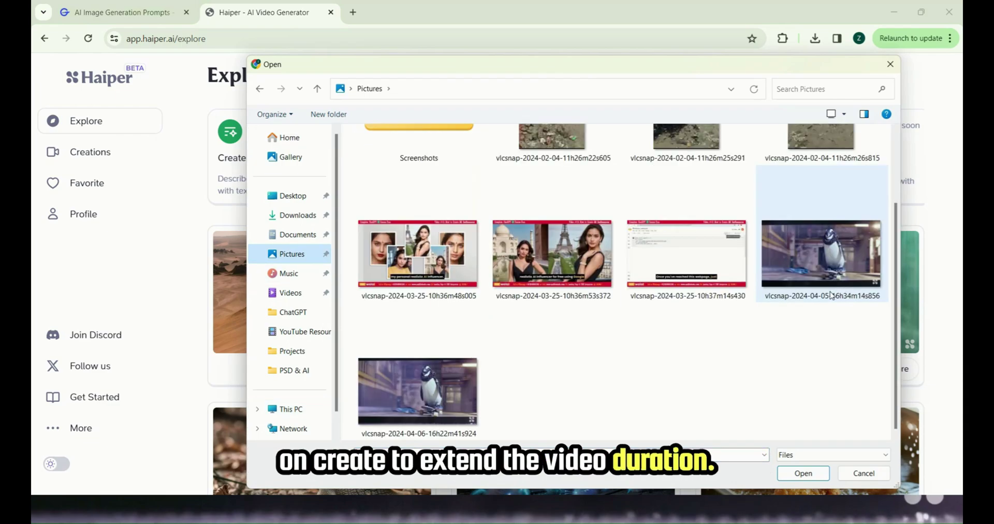
{"action": "double_click", "coordinate": [831, 295]}
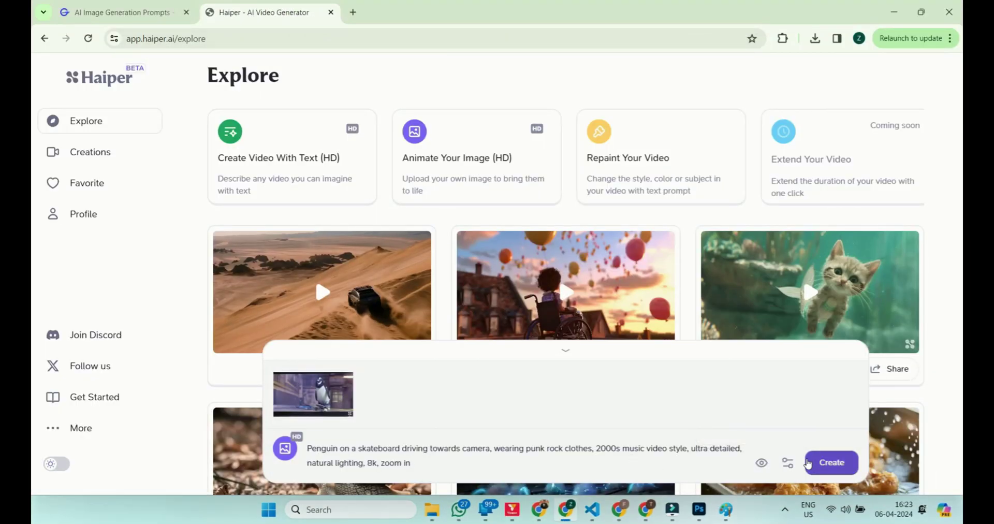
Generate and play "Penguin on a skateboard driving towards camera, wearing punk rock clothes, 2000s music video style, ultra detailed, natural lighting, 8k, zoom in" from the snapshot
{"action": "left_click", "coordinate": [788, 462]}
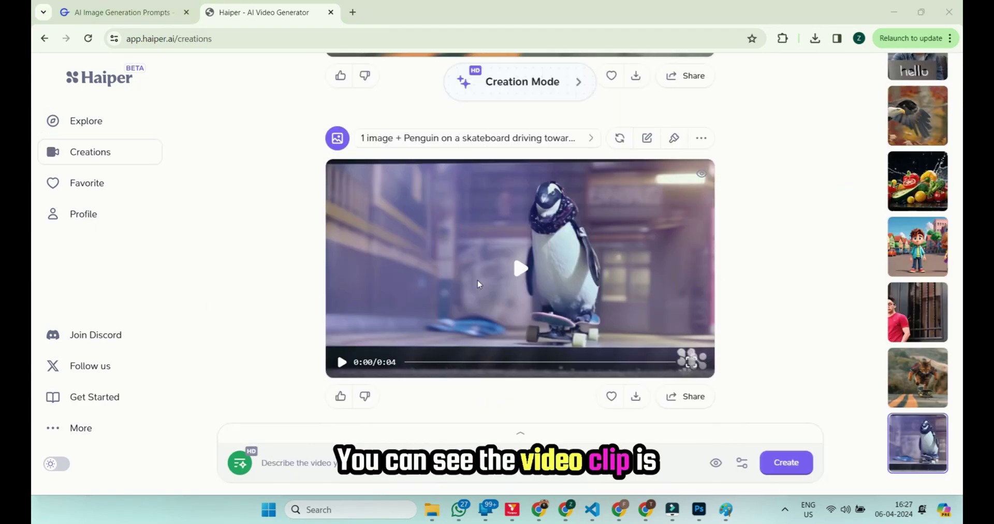
{"action": "left_click", "coordinate": [517, 273]}
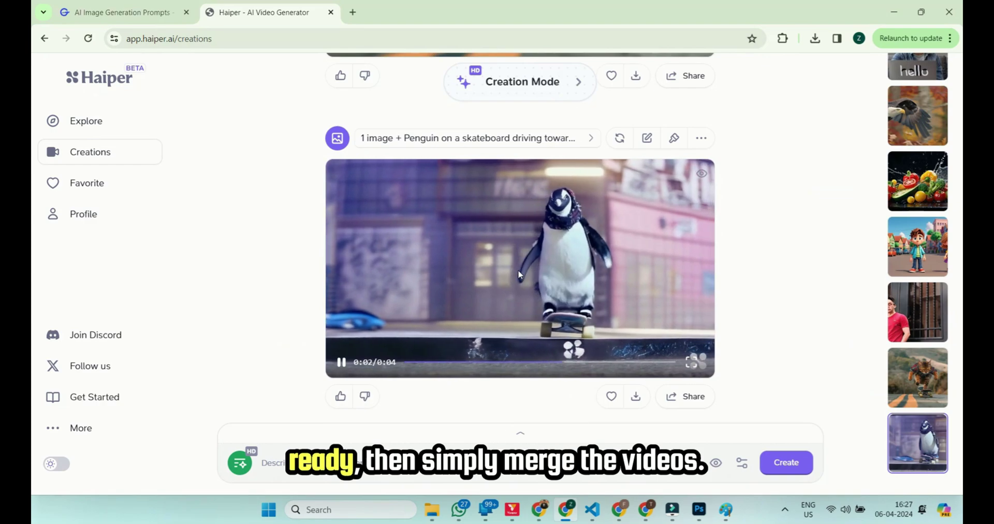
{"action": "left_click", "coordinate": [519, 274]}
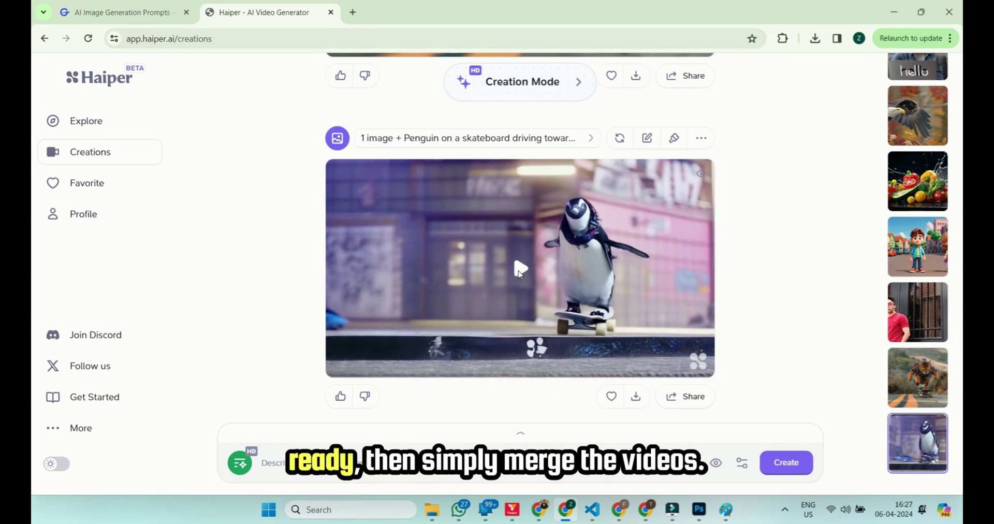
{"action": "left_click", "coordinate": [520, 274]}
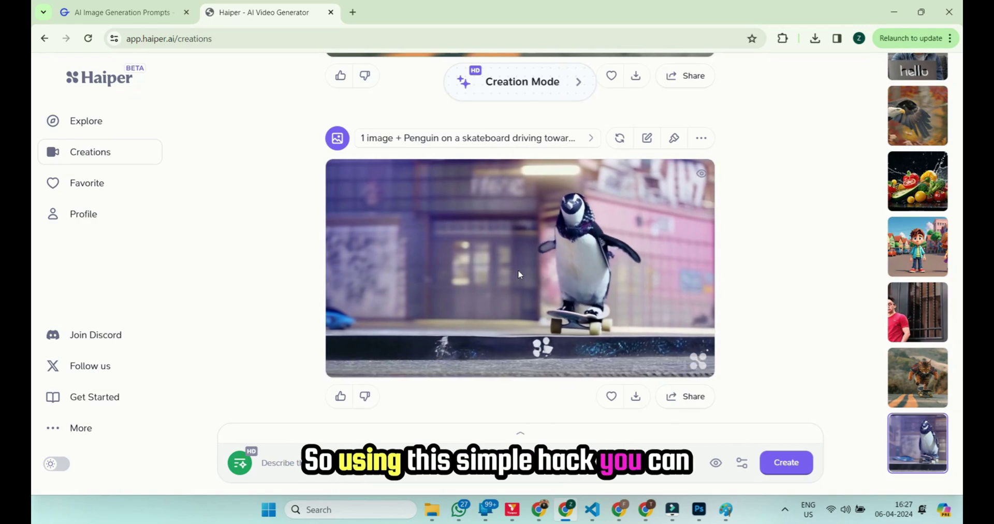
{"action": "left_click", "coordinate": [520, 274]}
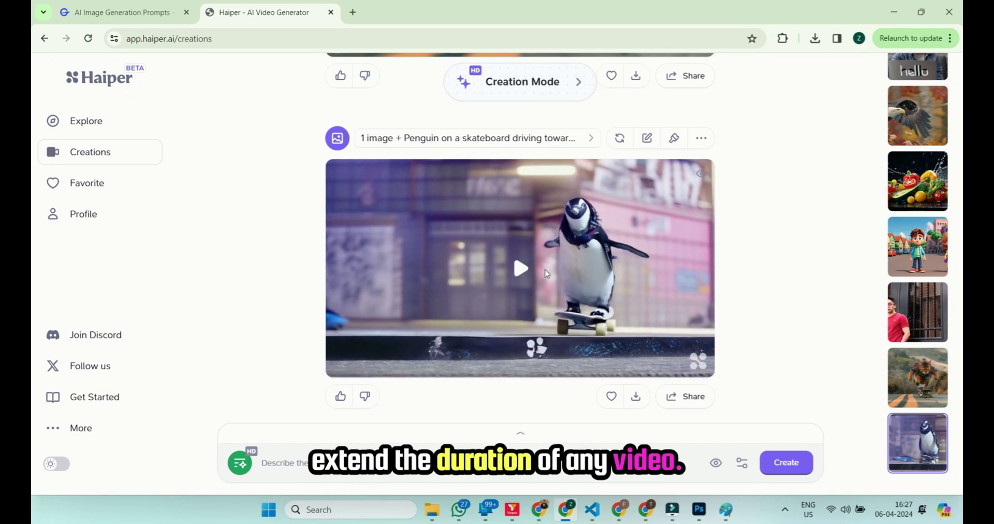